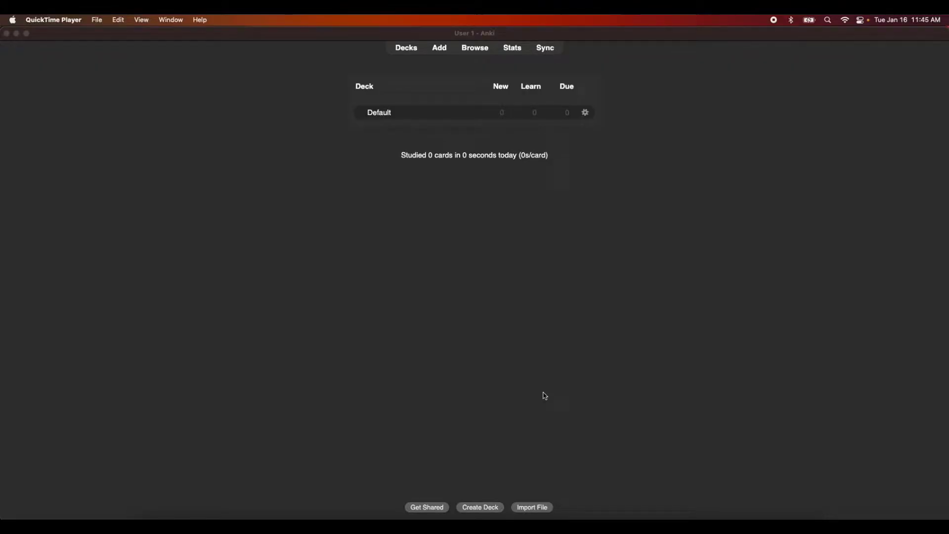
Step: Connect the 8BitDo Micro gamepad in macOS Bluetooth Settings, then close the settings window
{"action": "left_click", "coordinate": [791, 20]}
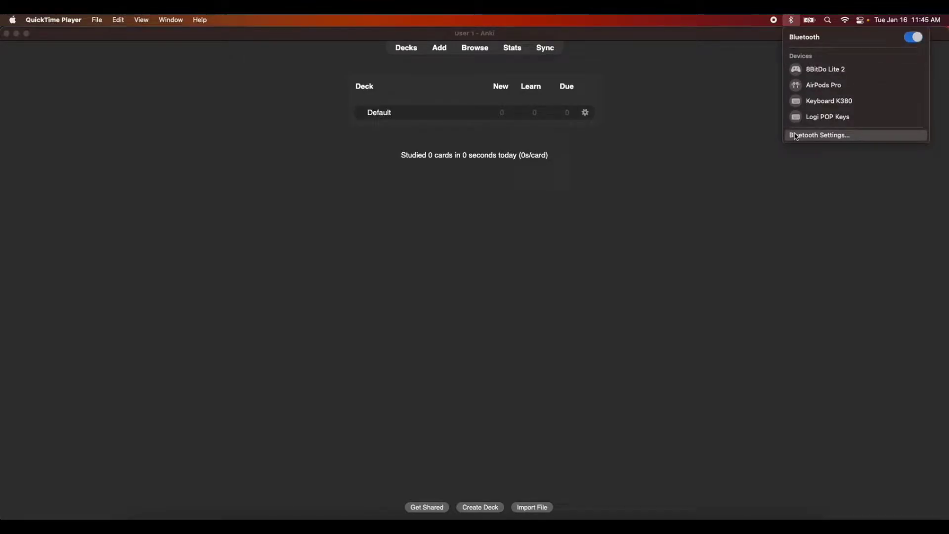
{"action": "left_click", "coordinate": [551, 267]}
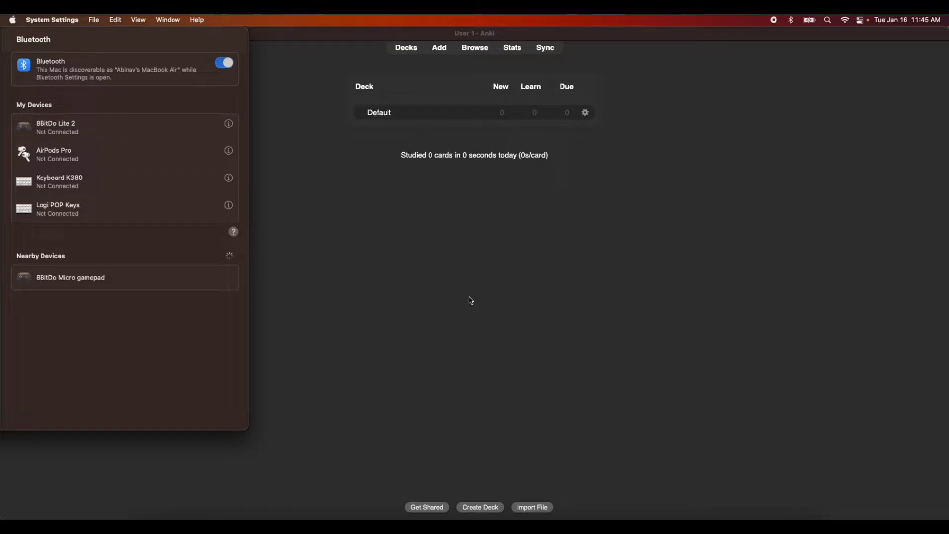
{"action": "mouse_move", "coordinate": [198, 279]}
{"action": "left_click", "coordinate": [222, 279]}
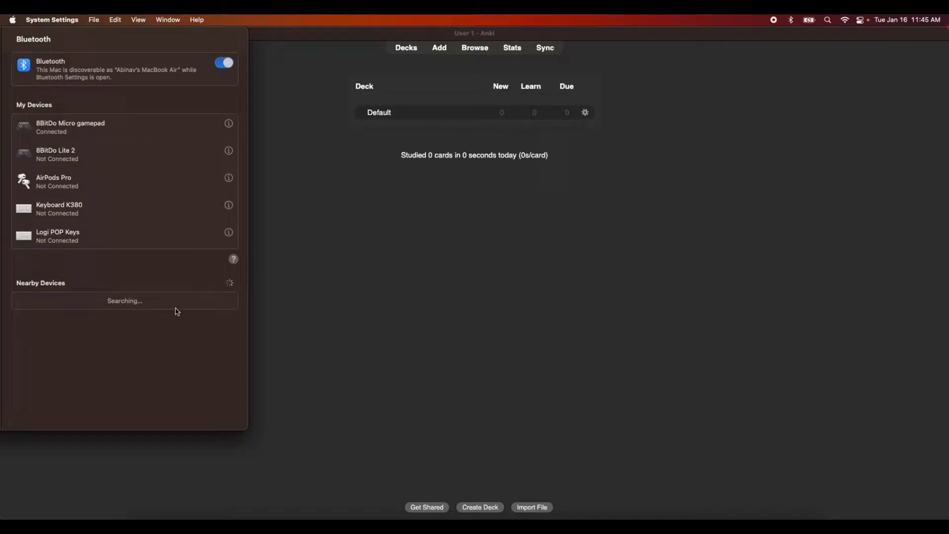
{"action": "mouse_move", "coordinate": [146, 118]}
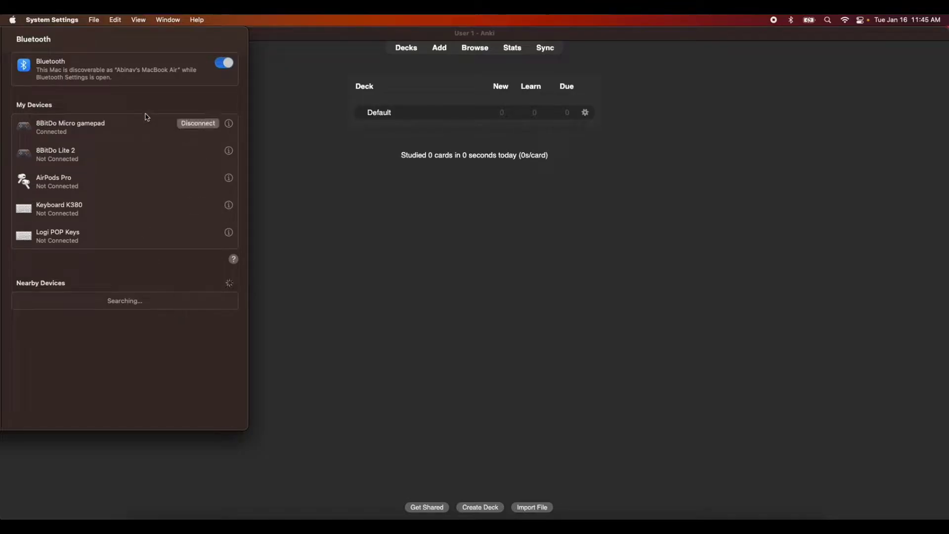
{"action": "left_click", "coordinate": [402, 335]}
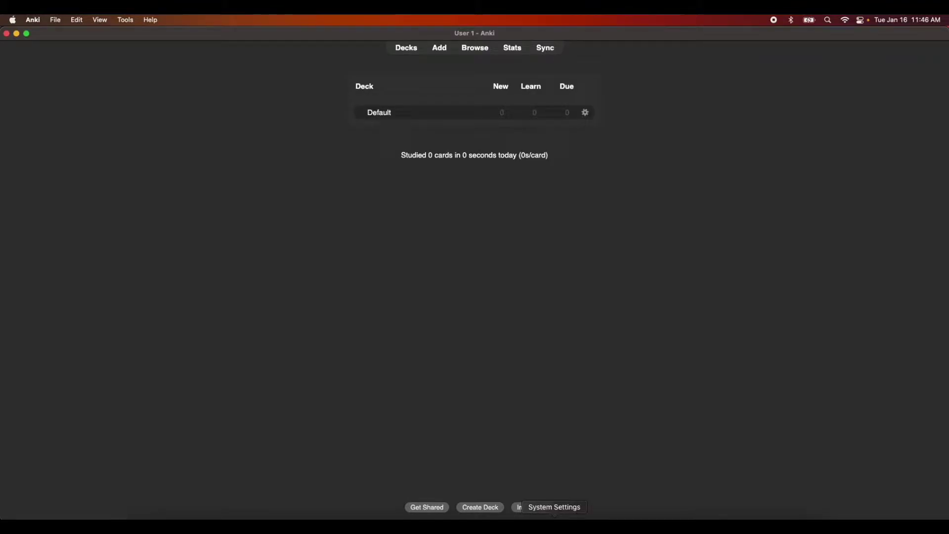
{"action": "left_click", "coordinate": [574, 528]}
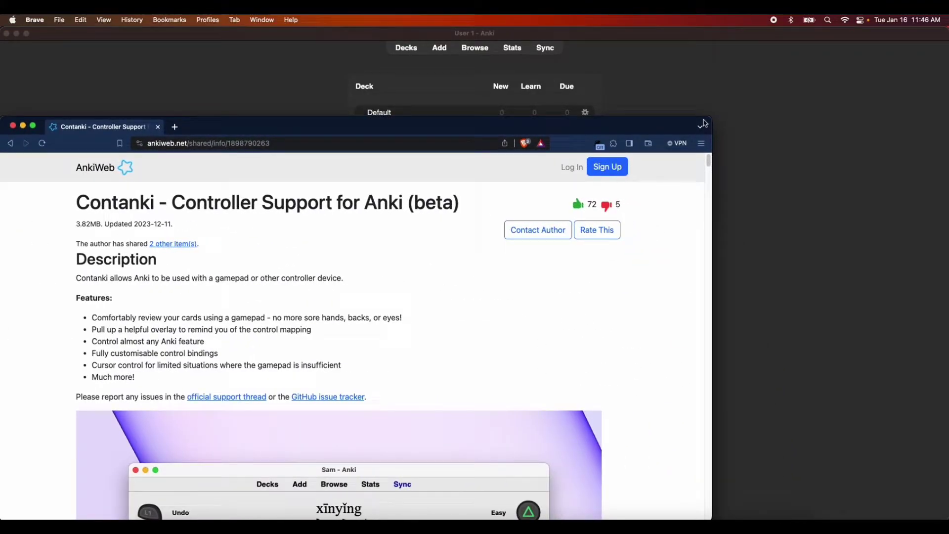
{"action": "left_click_drag", "start_coordinate": [710, 120], "coordinate": [947, 18]}
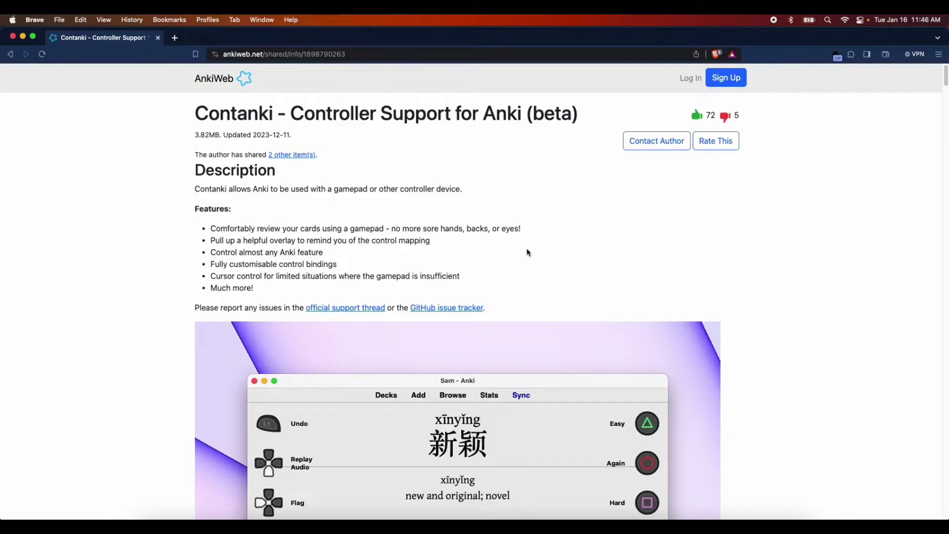
{"action": "scroll", "coordinate": [528, 252], "scroll_direction": "down", "scroll_amount": 20}
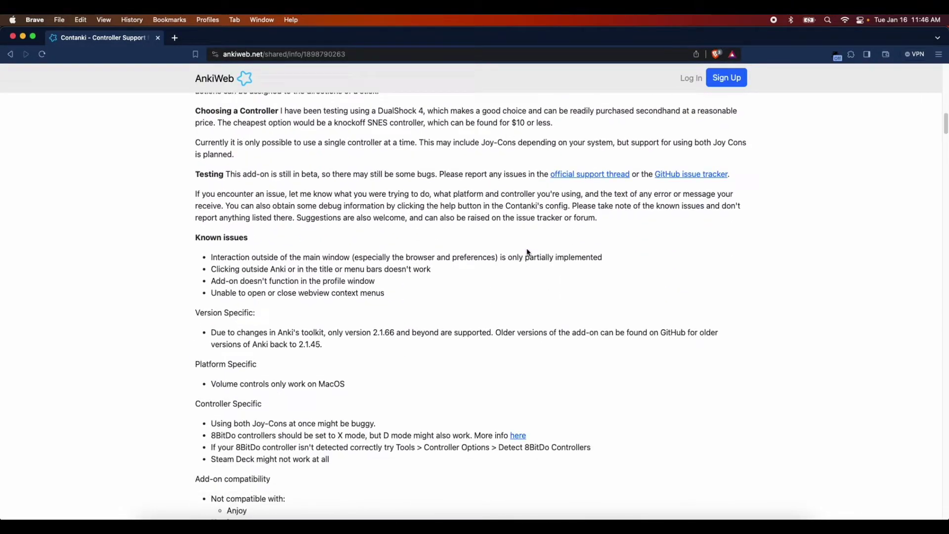
{"action": "scroll", "coordinate": [527, 253], "scroll_direction": "down", "scroll_amount": 20}
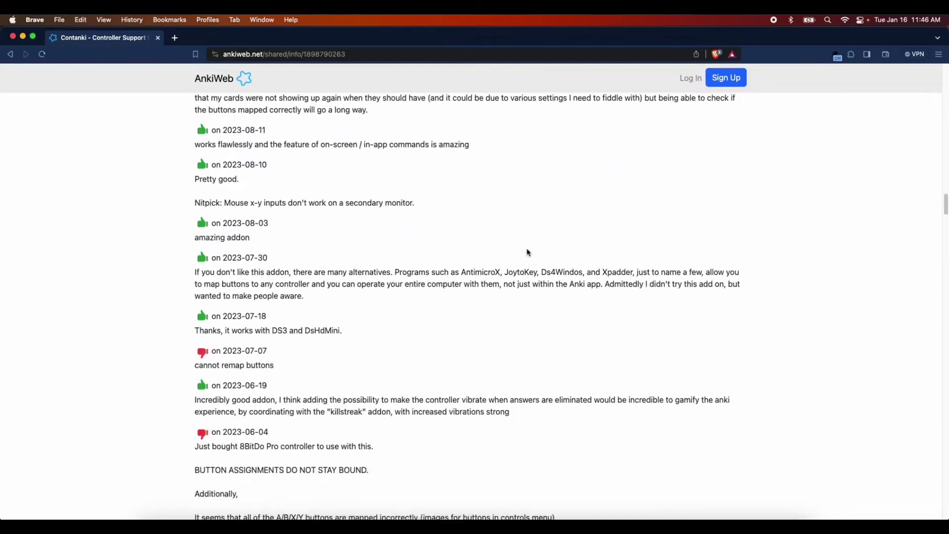
{"action": "scroll", "coordinate": [527, 252], "scroll_direction": "down", "scroll_amount": 15}
{"action": "scroll", "coordinate": [527, 252], "scroll_direction": "up", "scroll_amount": 20}
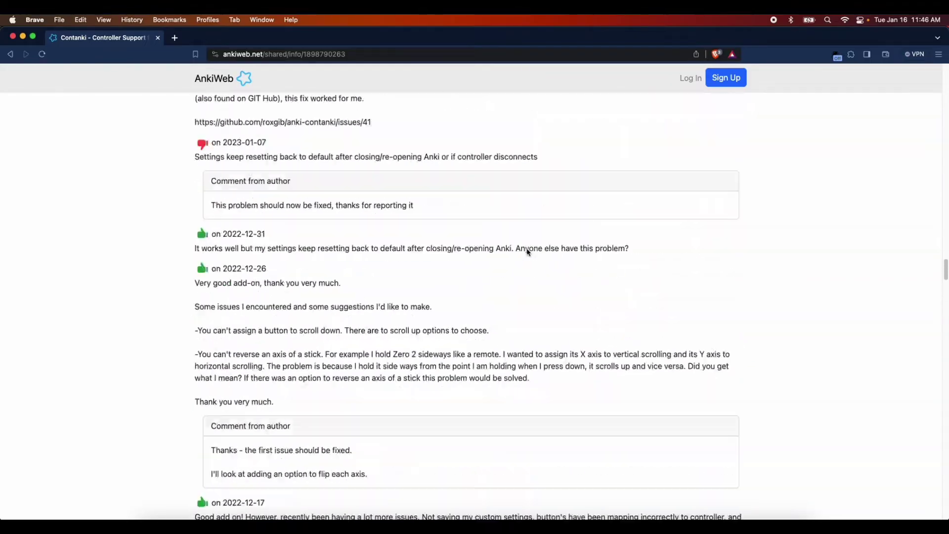
{"action": "scroll", "coordinate": [527, 253], "scroll_direction": "up", "scroll_amount": 20}
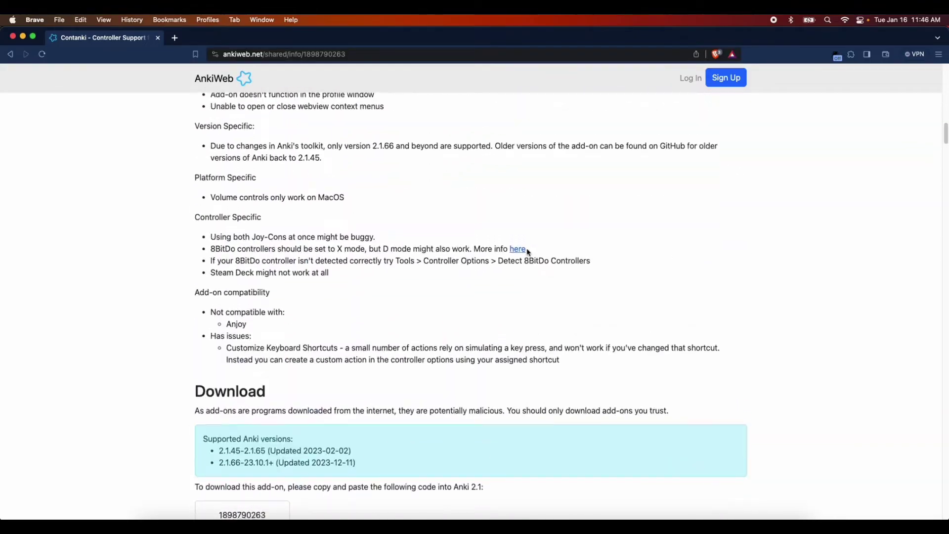
{"action": "double_click", "coordinate": [242, 340]}
{"action": "key", "text": "super+c"}
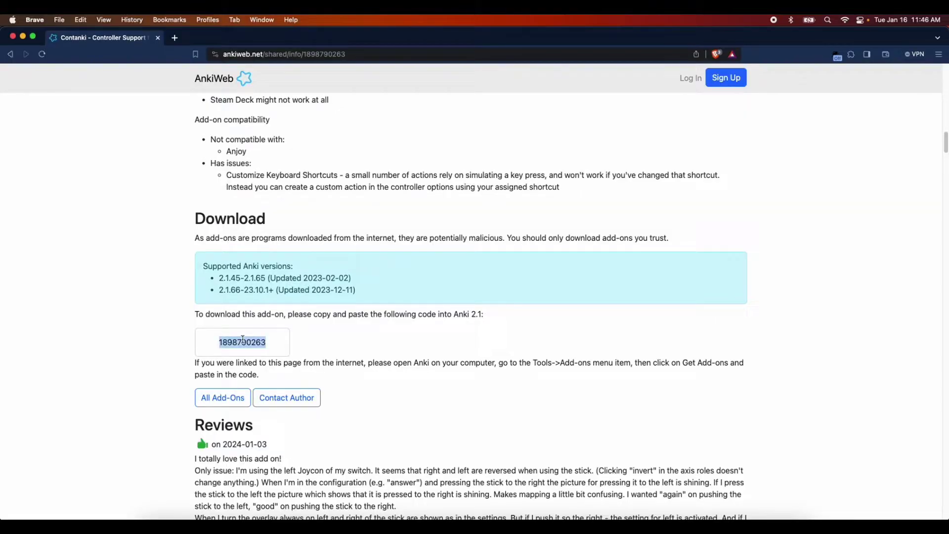
{"action": "left_click", "coordinate": [359, 387]}
{"action": "left_click", "coordinate": [712, 517]}
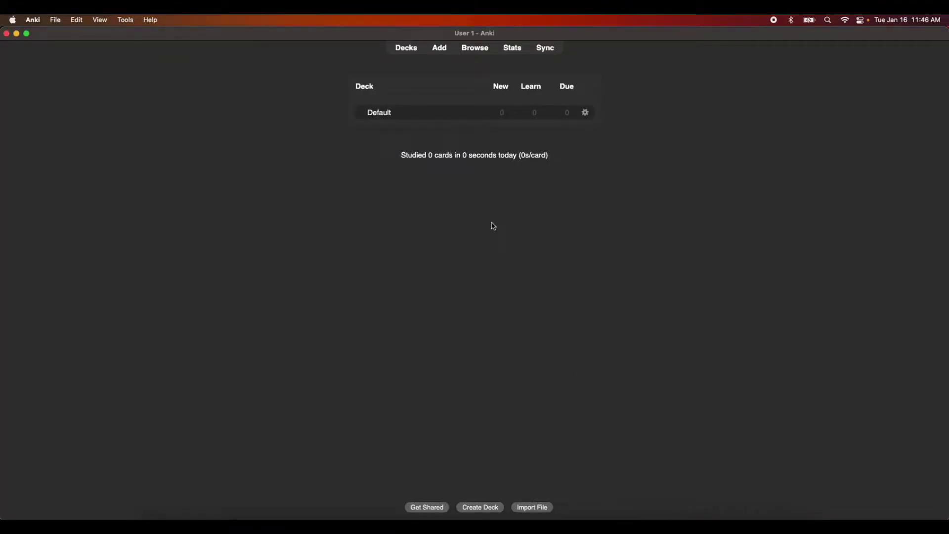
{"action": "left_click", "coordinate": [126, 19]}
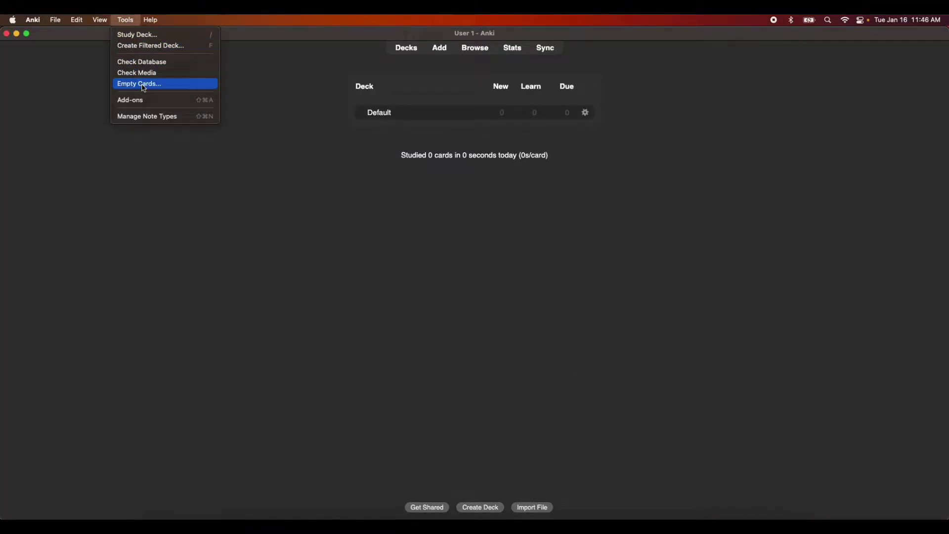
{"action": "left_click", "coordinate": [134, 100]}
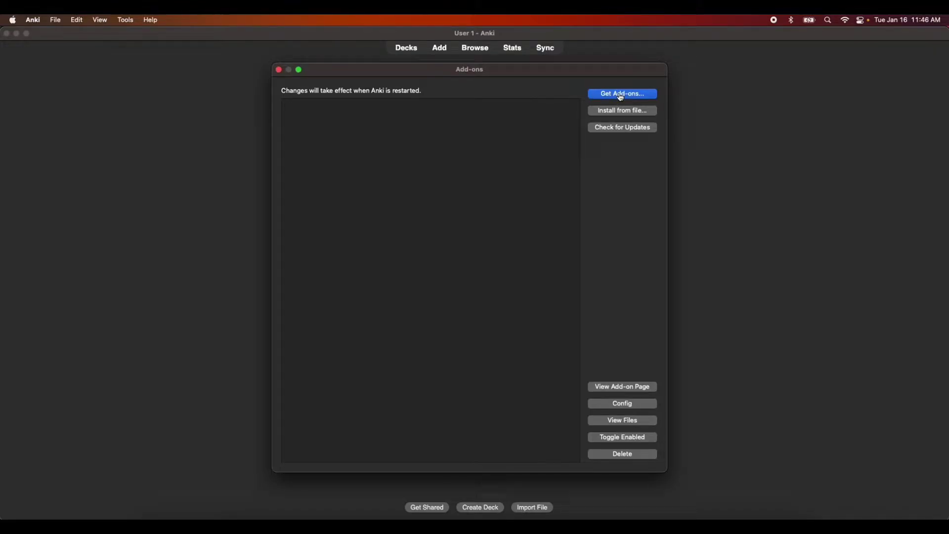
{"action": "left_click", "coordinate": [621, 97]}
{"action": "key", "text": "super+v"}
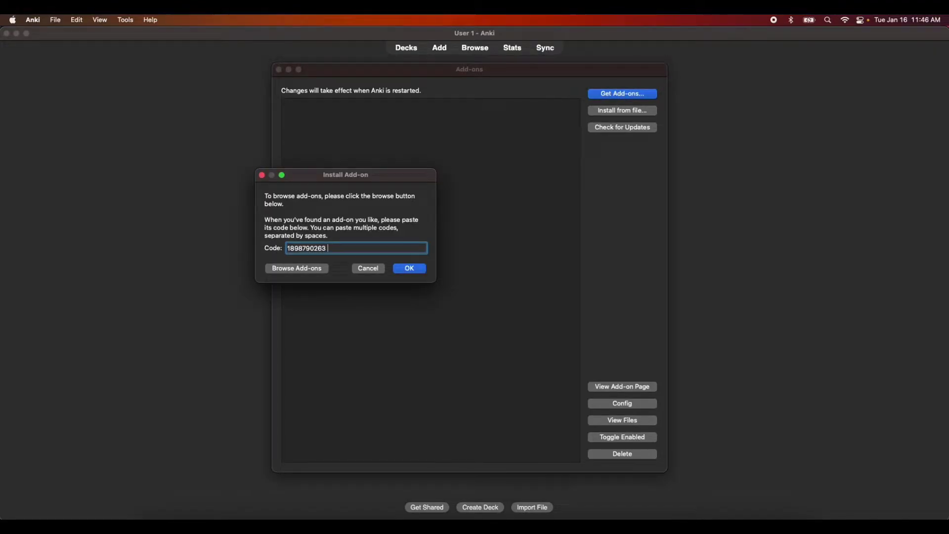
{"action": "left_click", "coordinate": [399, 267]}
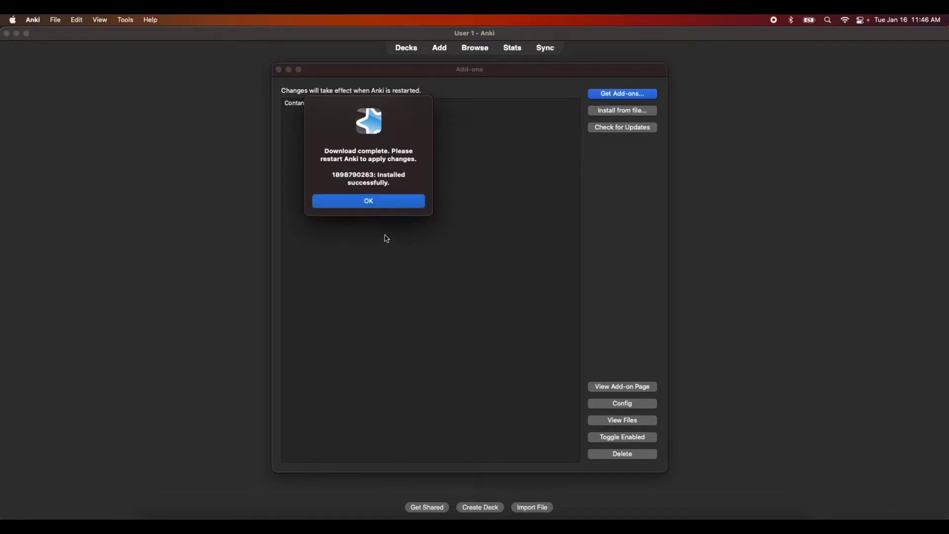
{"action": "left_click", "coordinate": [374, 204]}
Step: Close the add-ons manager and restart Anki from the Dock
{"action": "left_click", "coordinate": [278, 70]}
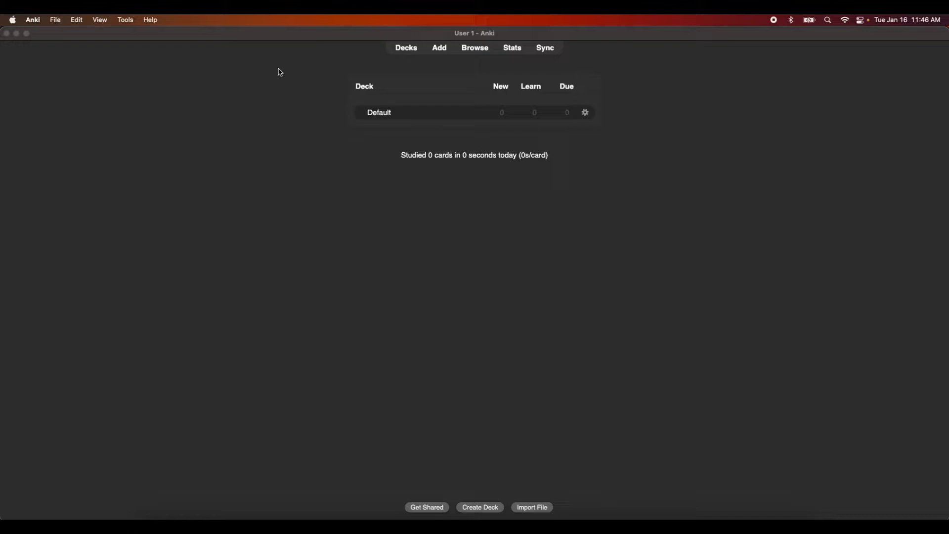
{"action": "left_click", "coordinate": [6, 35]}
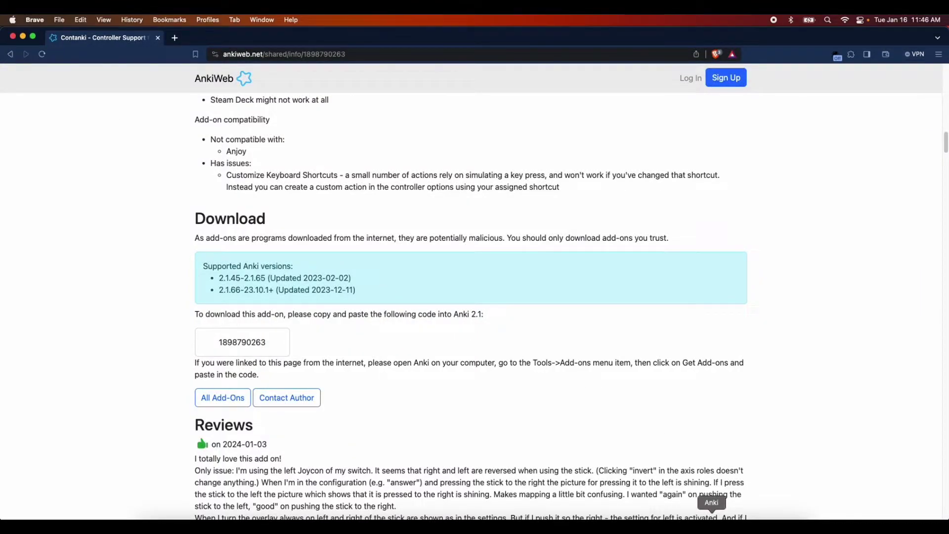
{"action": "left_click", "coordinate": [711, 518]}
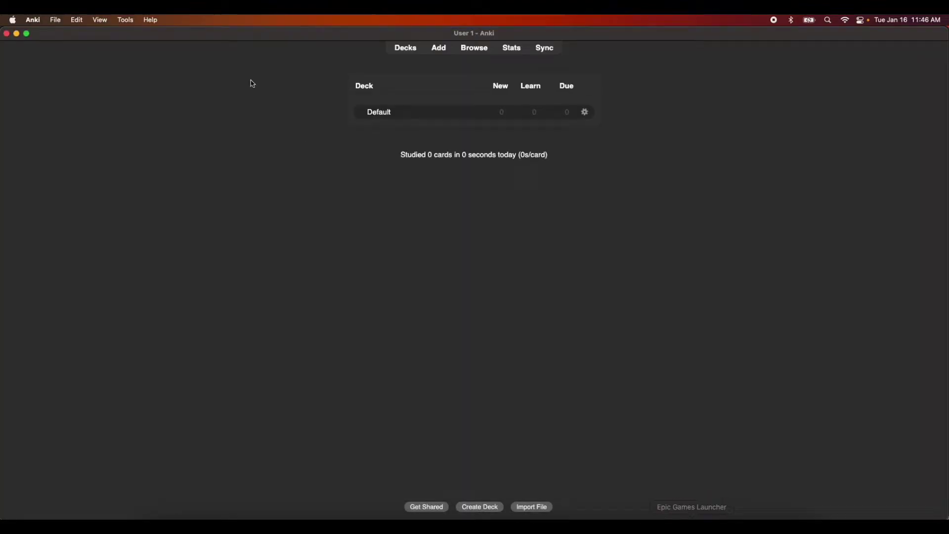
Step: Open Contanki's options from the Tools > Add-ons manager
{"action": "left_click", "coordinate": [133, 19]}
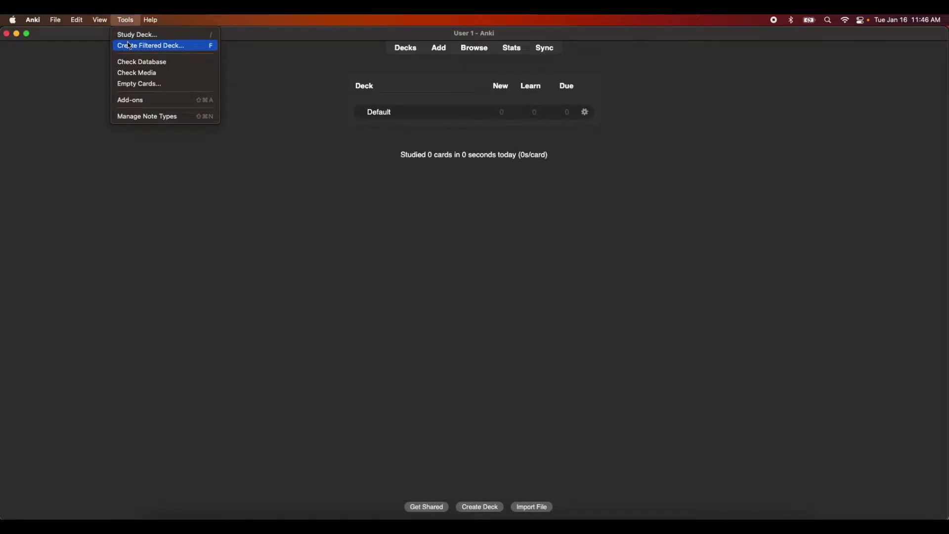
{"action": "left_click", "coordinate": [139, 99]}
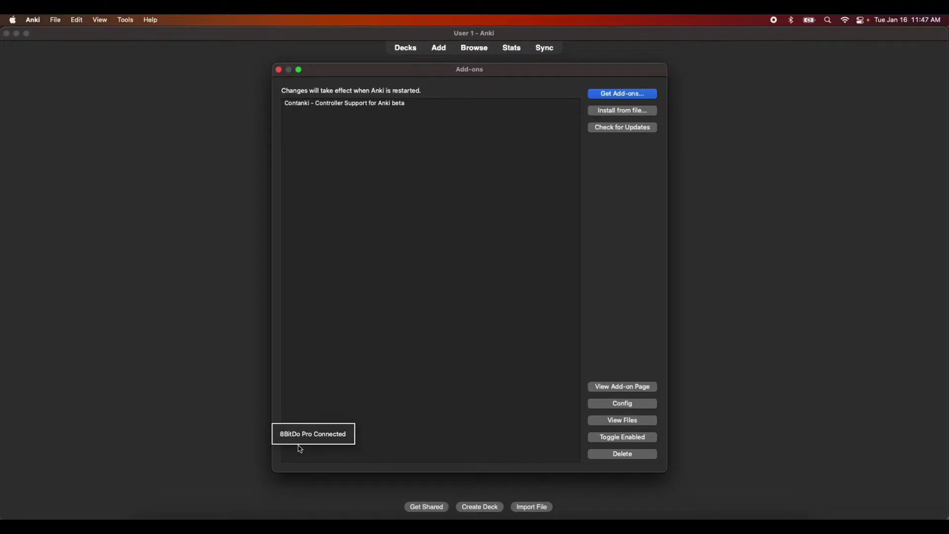
{"action": "left_click", "coordinate": [376, 108]}
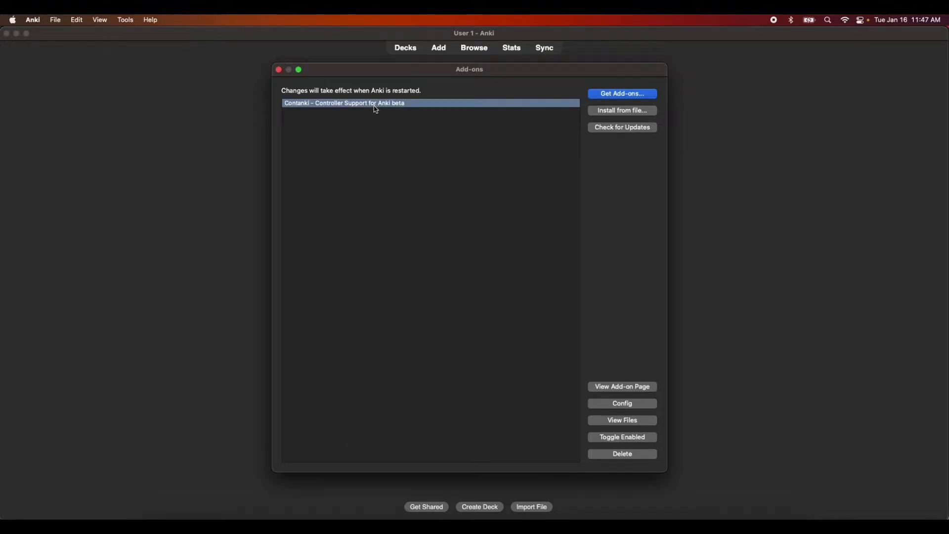
{"action": "double_click", "coordinate": [376, 109]}
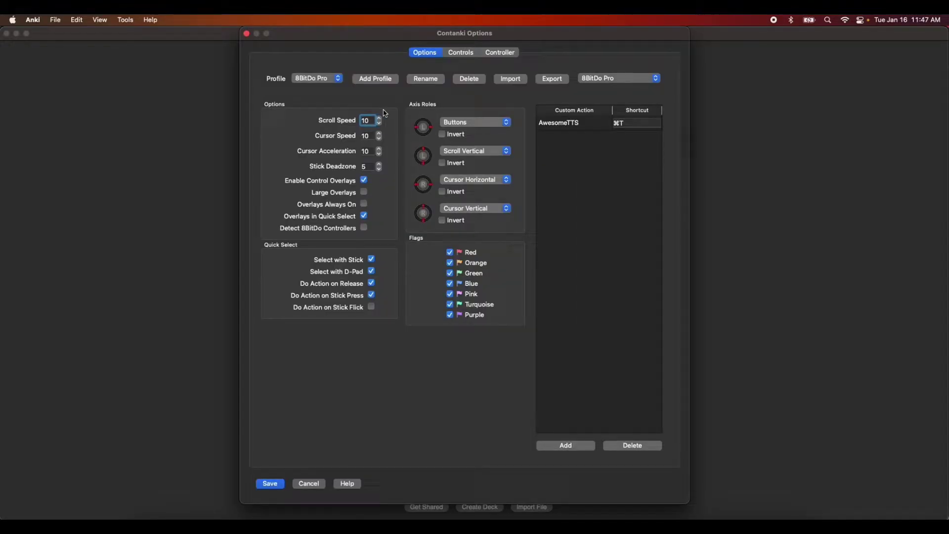
Step: Set all four stick axis roles of the 8BitDo Pro profile to Unassigned
{"action": "left_click", "coordinate": [483, 122]}
{"action": "left_click", "coordinate": [470, 113]}
{"action": "left_click", "coordinate": [472, 152]}
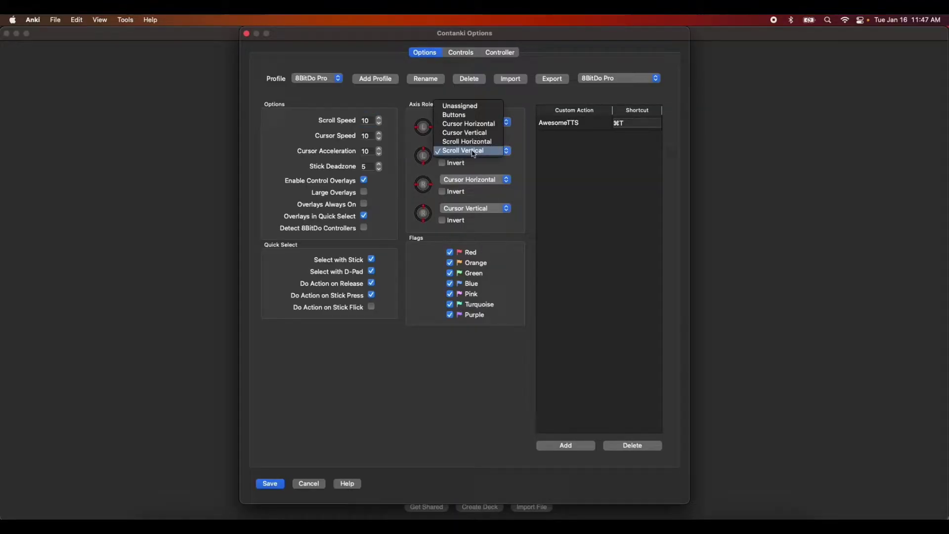
{"action": "left_click", "coordinate": [469, 105]}
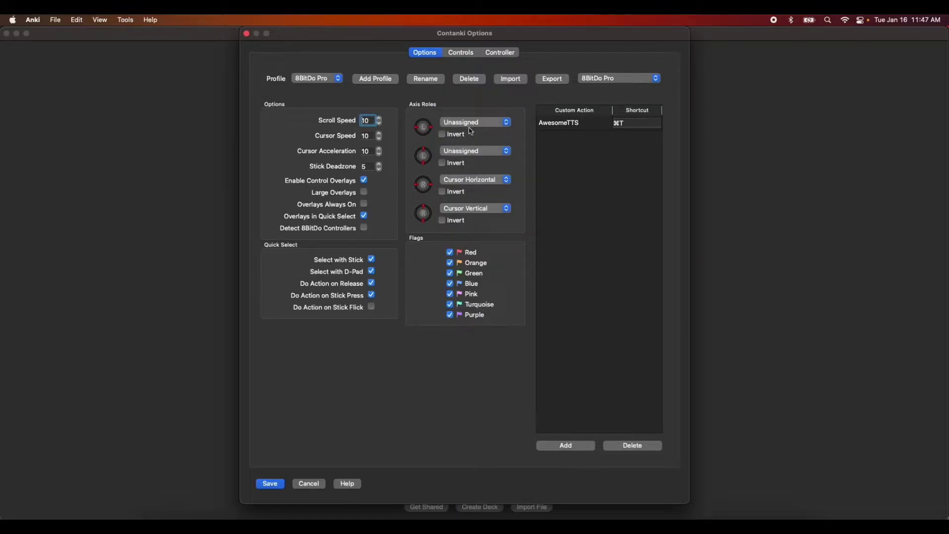
{"action": "left_click", "coordinate": [466, 180]}
{"action": "left_click", "coordinate": [460, 161]}
{"action": "left_click", "coordinate": [465, 208]}
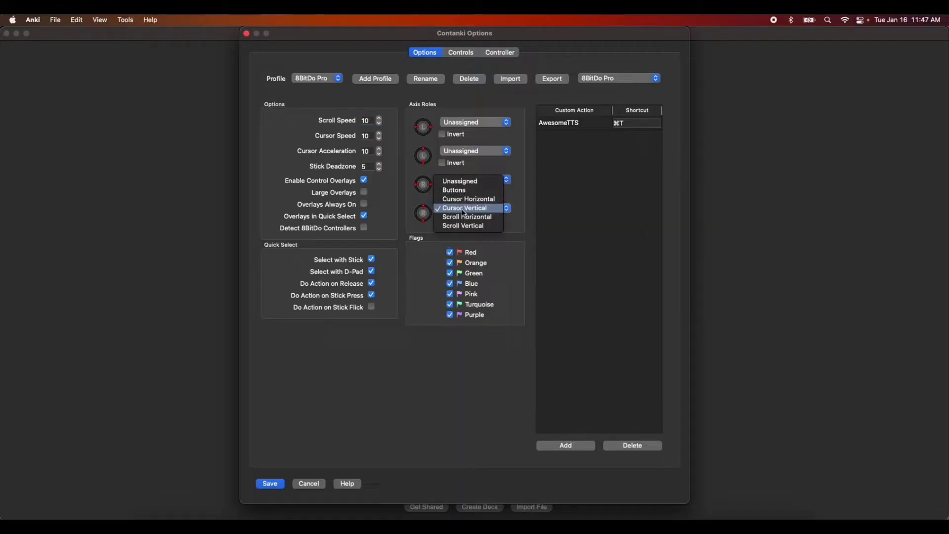
{"action": "left_click", "coordinate": [462, 182]}
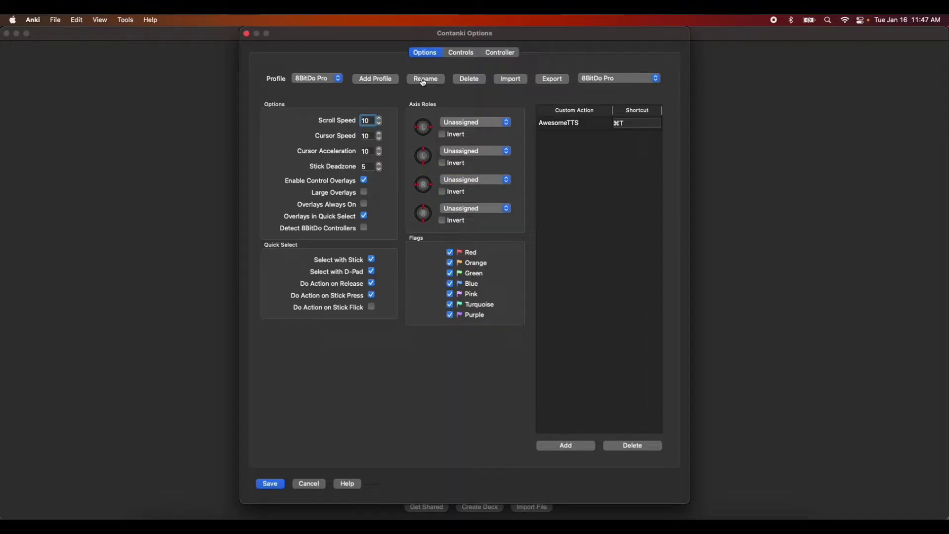
{"action": "left_click", "coordinate": [491, 55]}
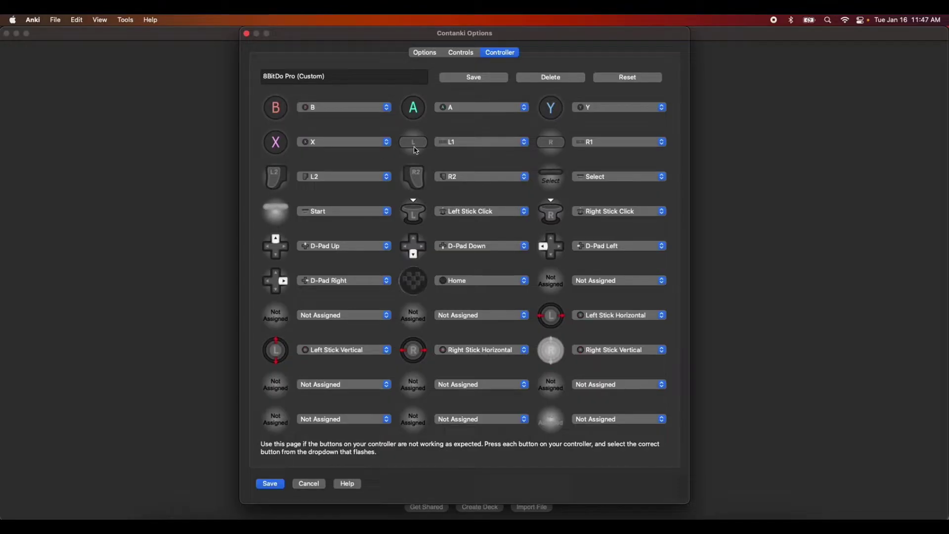
{"action": "left_click", "coordinate": [628, 351]}
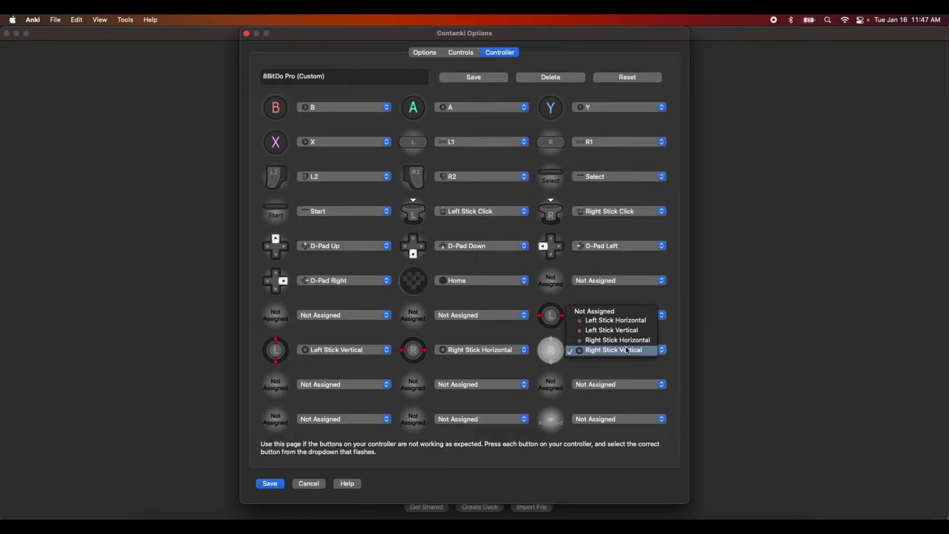
{"action": "left_click", "coordinate": [594, 314]}
{"action": "left_click", "coordinate": [578, 349]}
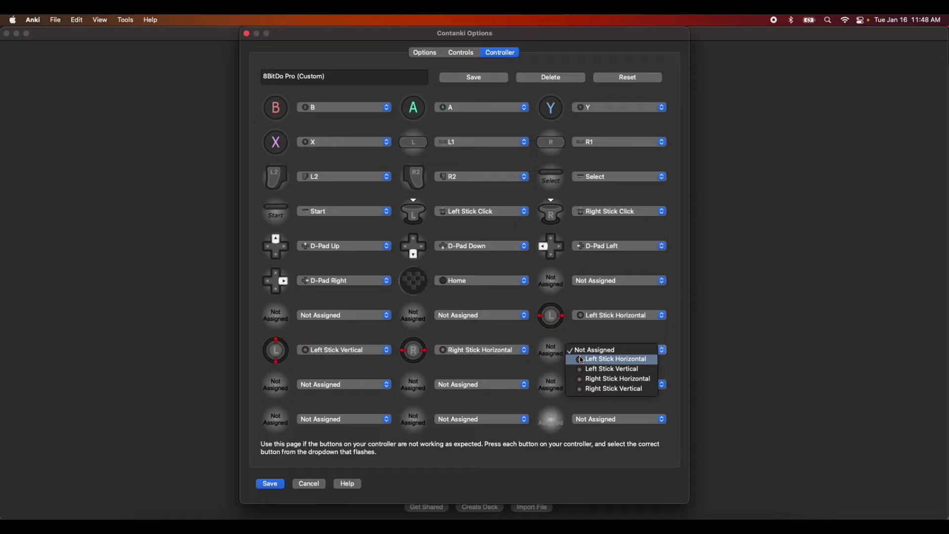
{"action": "left_click", "coordinate": [615, 389]}
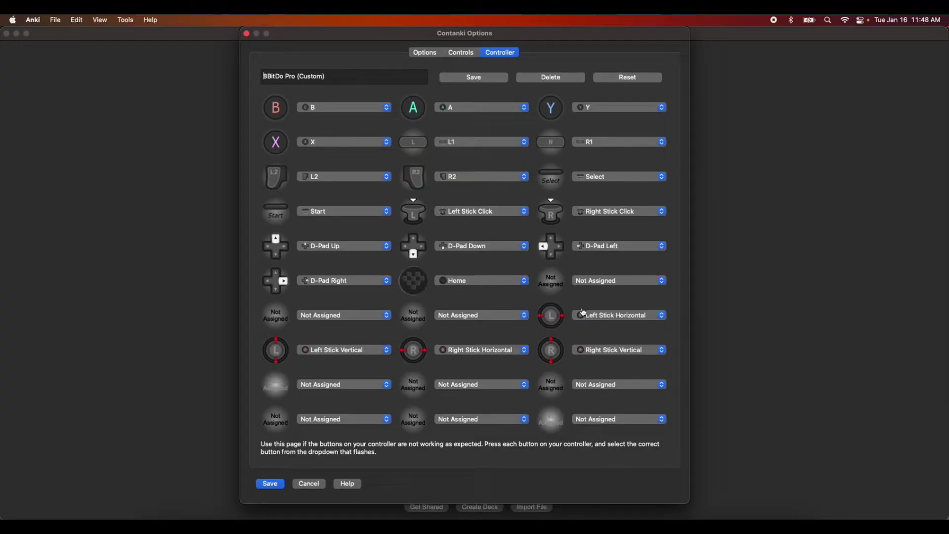
Step: In the Default controls, map the A button to Enter and clear L's Undo action
{"action": "left_click", "coordinate": [461, 53]}
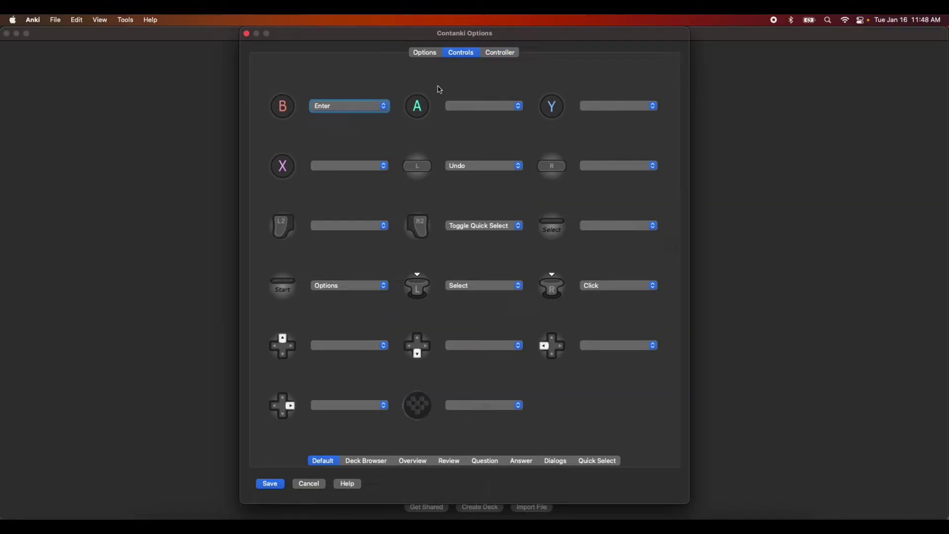
{"action": "left_click", "coordinate": [467, 108]}
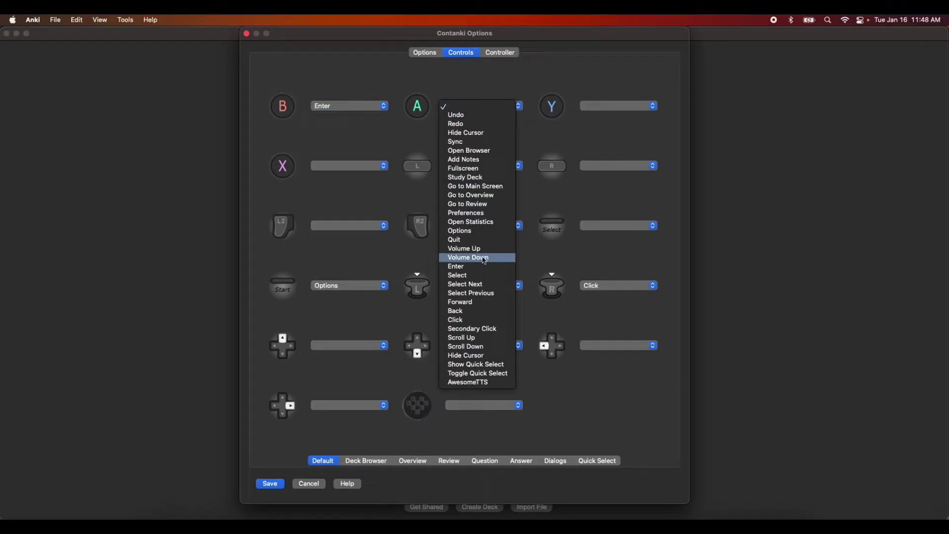
{"action": "left_click", "coordinate": [473, 268]}
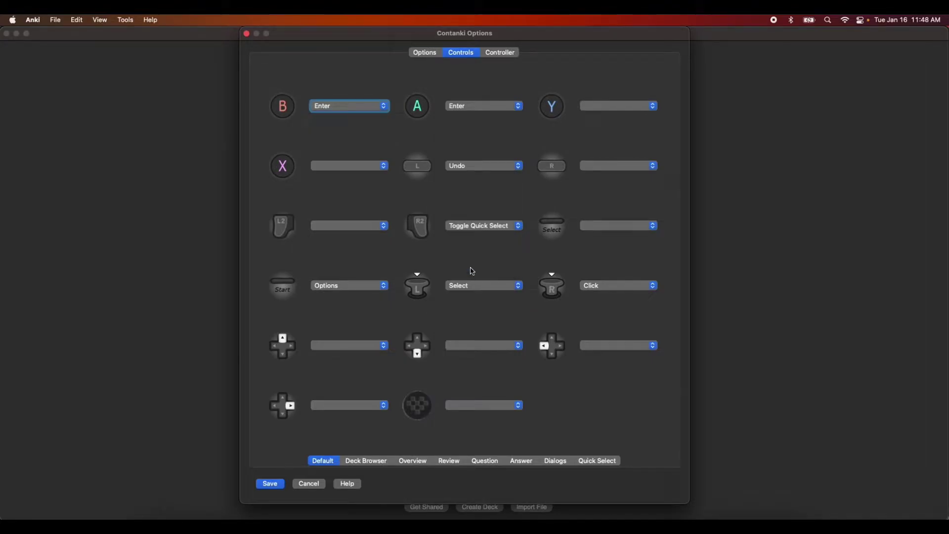
{"action": "left_click", "coordinate": [494, 167]}
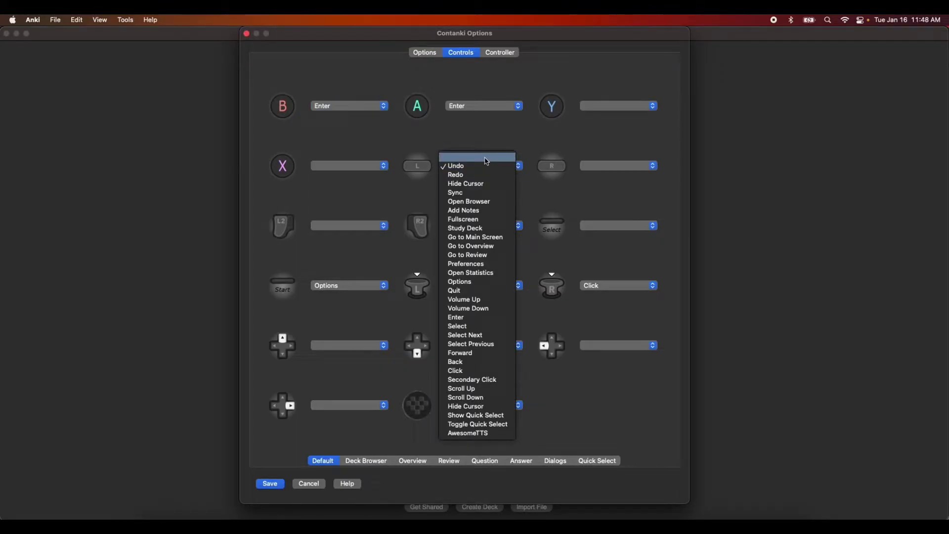
{"action": "left_click", "coordinate": [487, 159]}
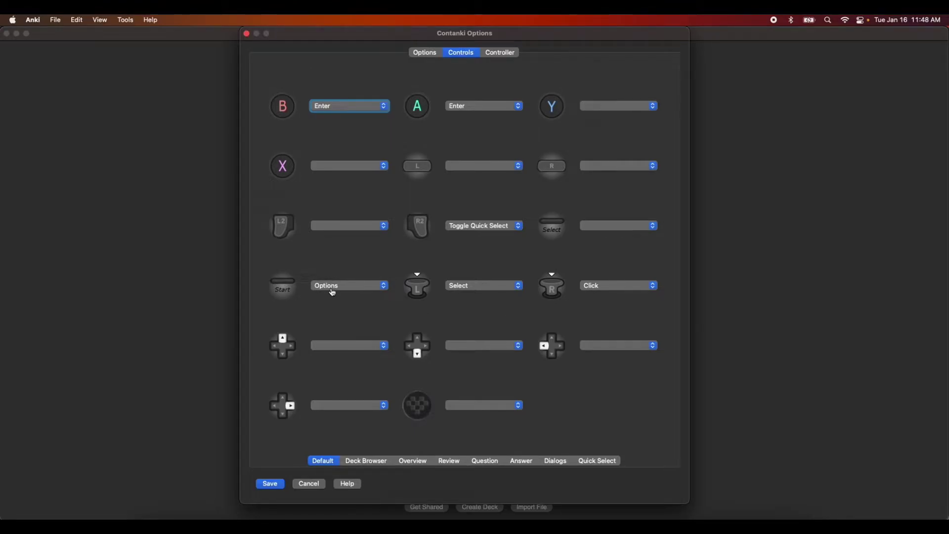
{"action": "left_click", "coordinate": [369, 463]}
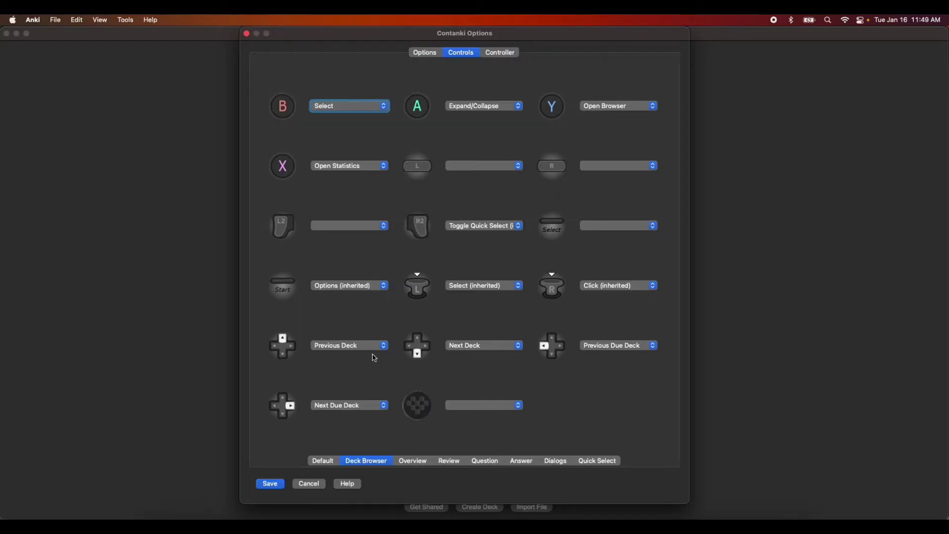
Step: Set Deck Browser B to Expand/Collapse, A to inherited Enter, L2 to Redo and R2 to Undo
{"action": "left_click", "coordinate": [357, 108]}
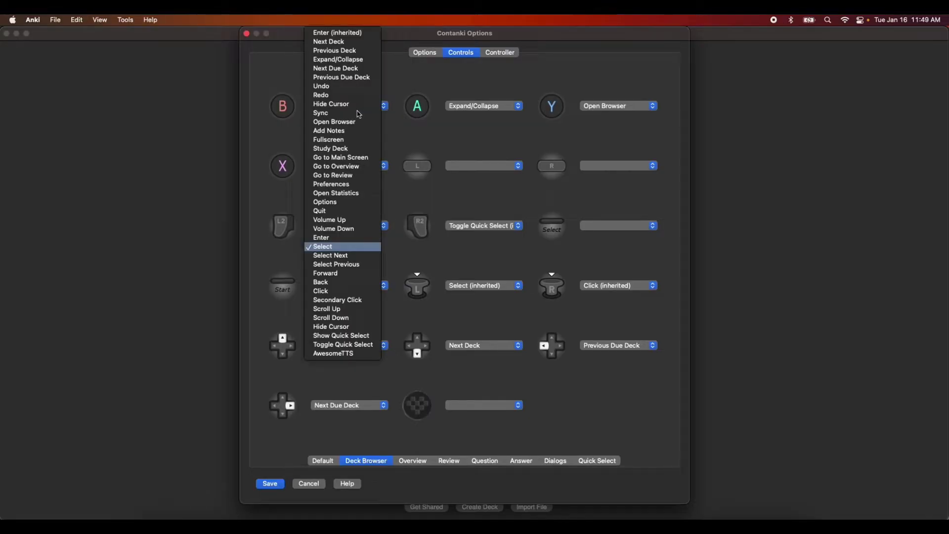
{"action": "left_click", "coordinate": [356, 60]}
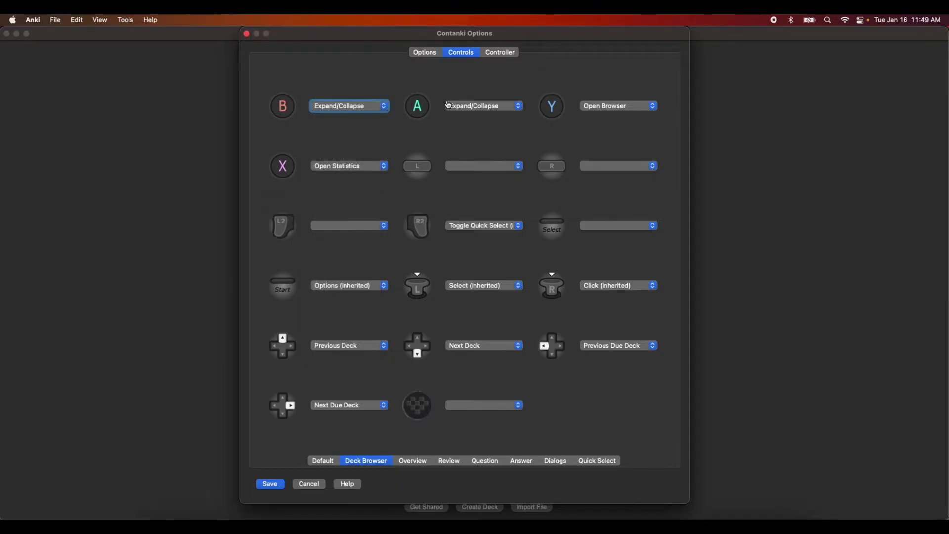
{"action": "left_click", "coordinate": [474, 108]}
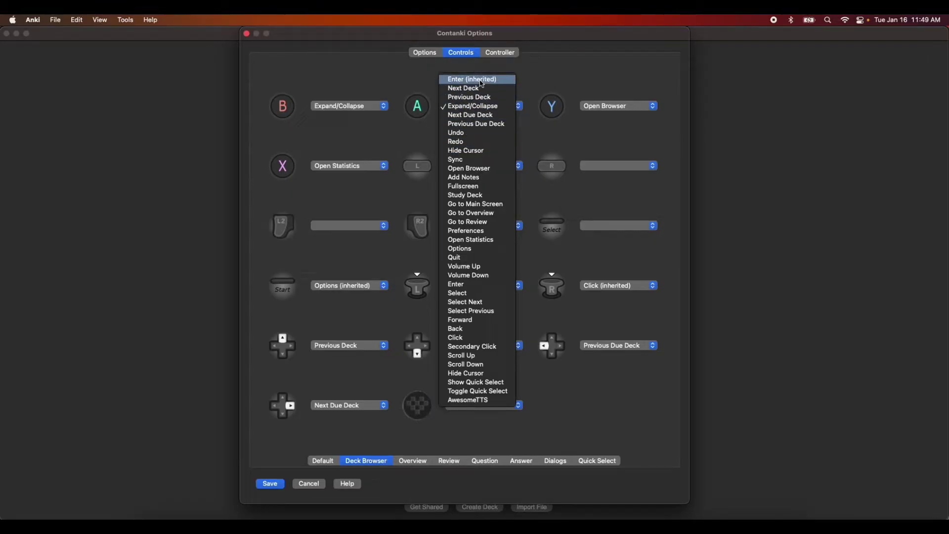
{"action": "left_click", "coordinate": [482, 84]}
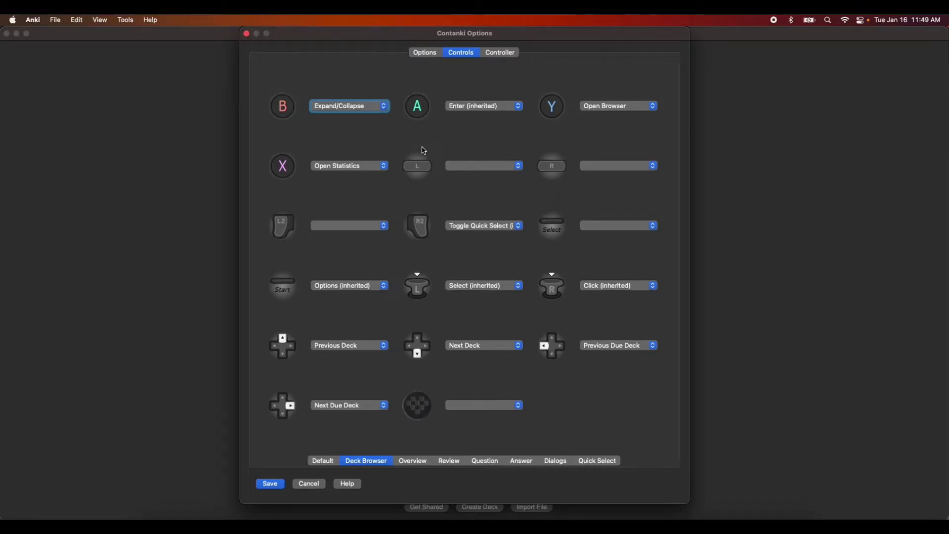
{"action": "left_click", "coordinate": [355, 229]}
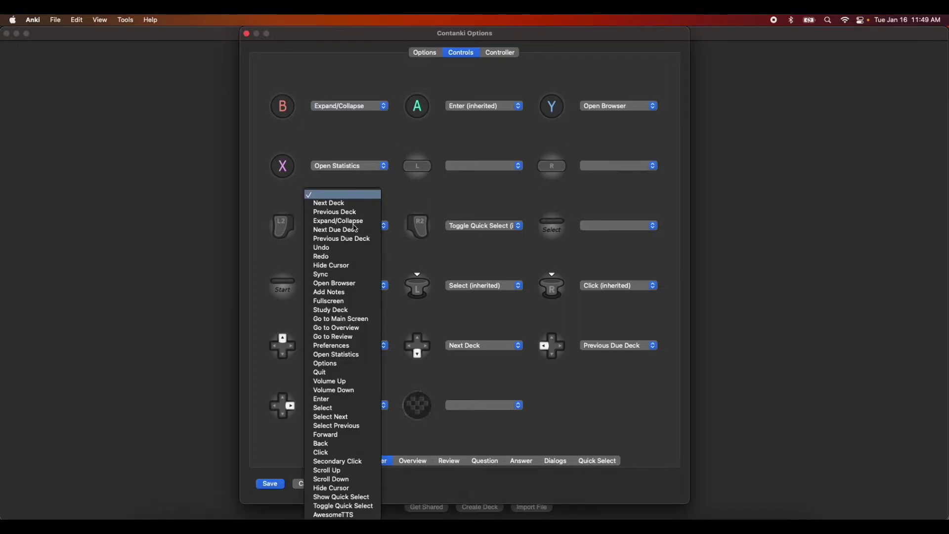
{"action": "left_click", "coordinate": [342, 258]}
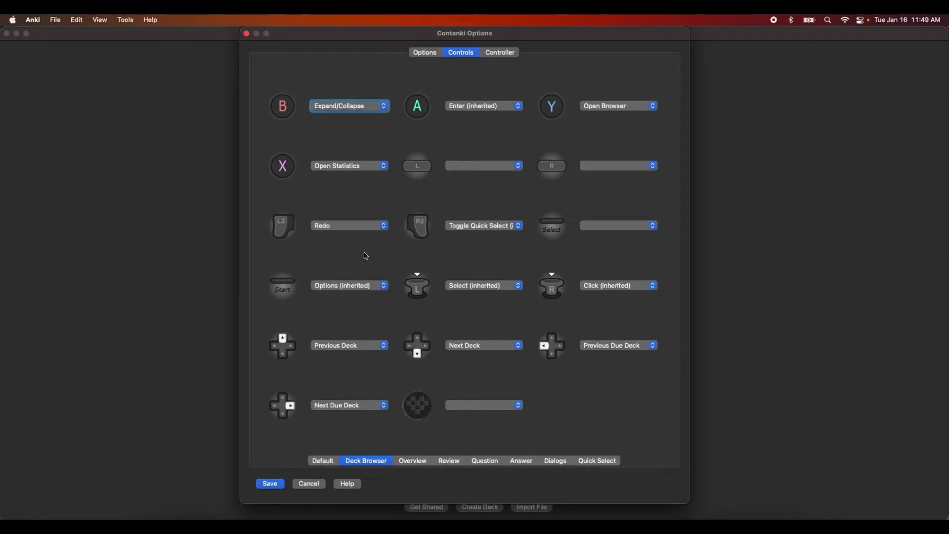
{"action": "left_click", "coordinate": [475, 226]}
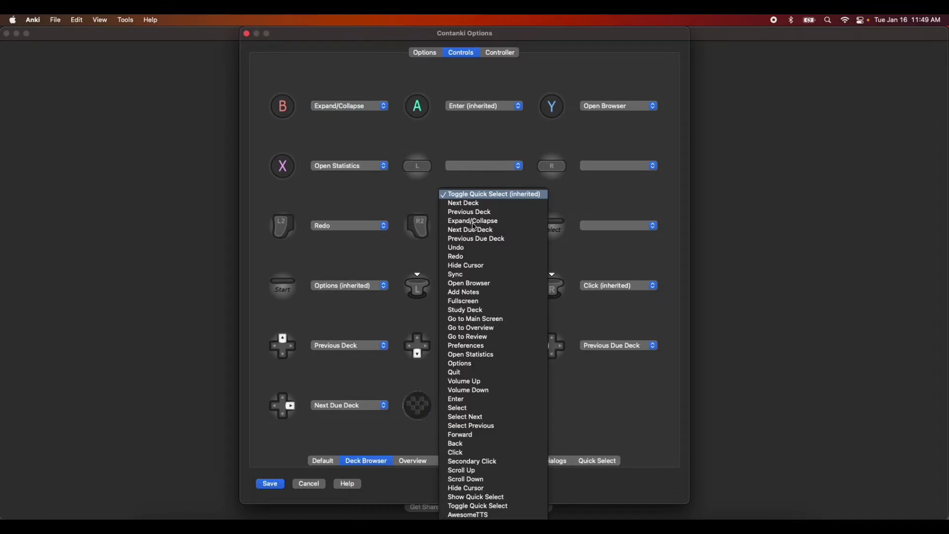
{"action": "left_click", "coordinate": [475, 248]}
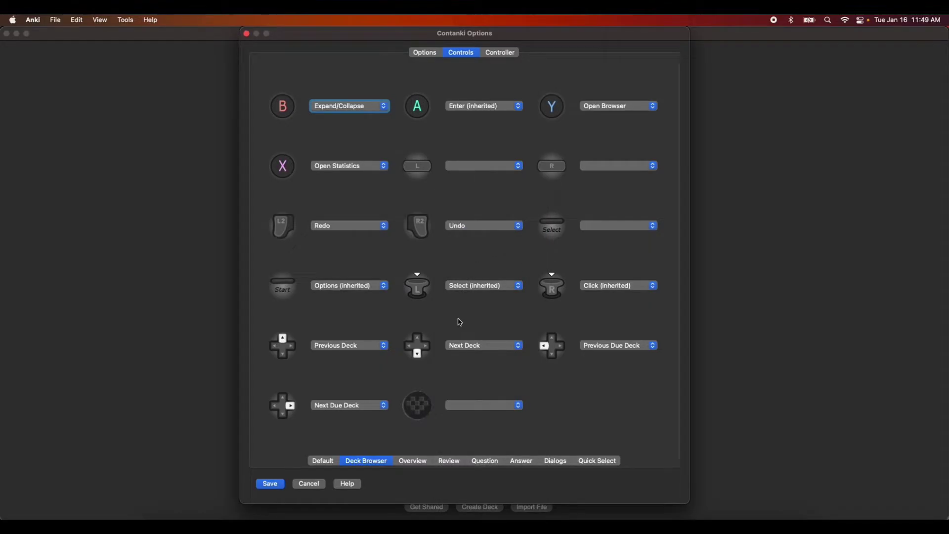
Step: Assign Volume Down to the left stick click and Volume Up to the right stick click
{"action": "left_click", "coordinate": [477, 287]}
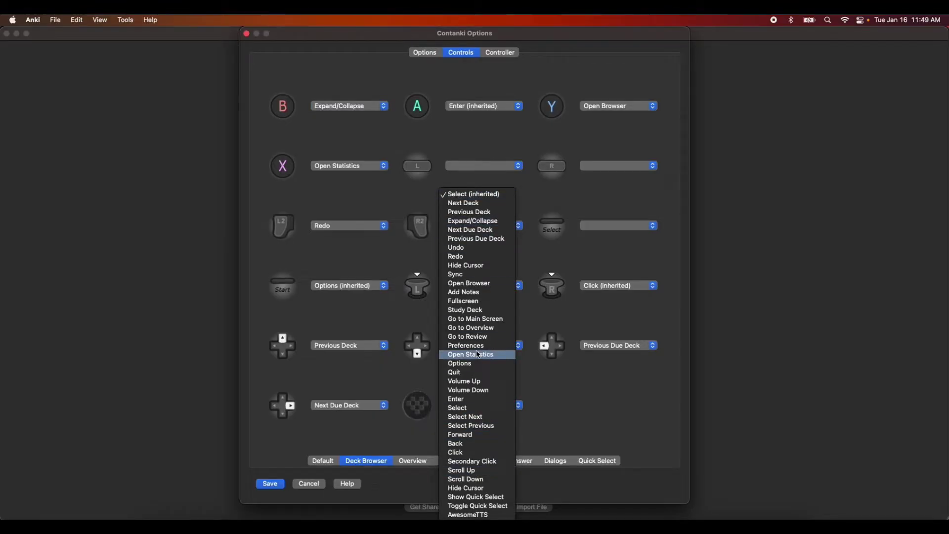
{"action": "left_click", "coordinate": [483, 391]}
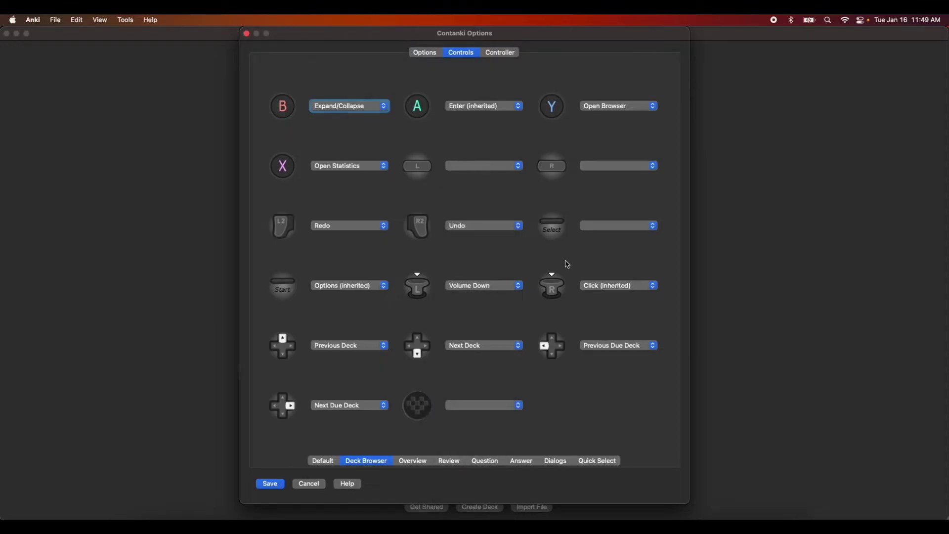
{"action": "left_click", "coordinate": [600, 289]}
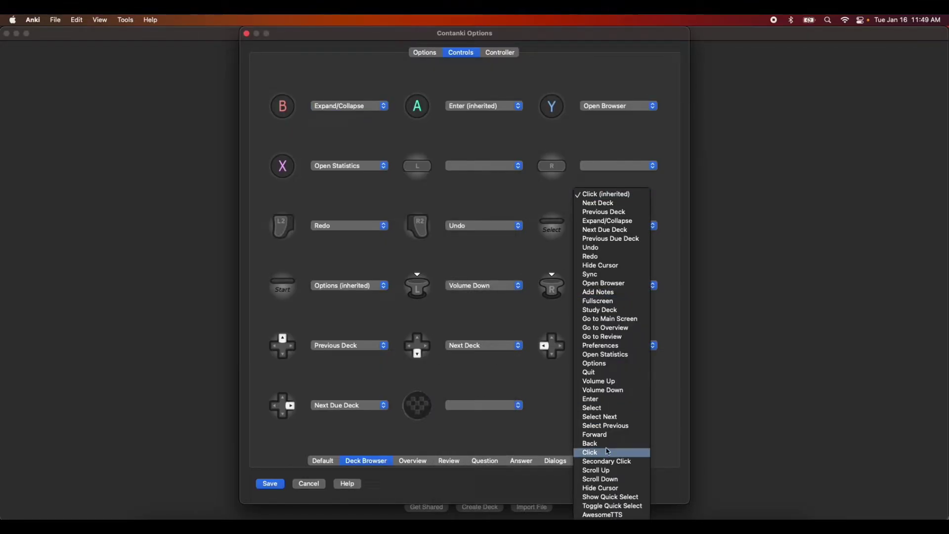
{"action": "left_click", "coordinate": [596, 382]}
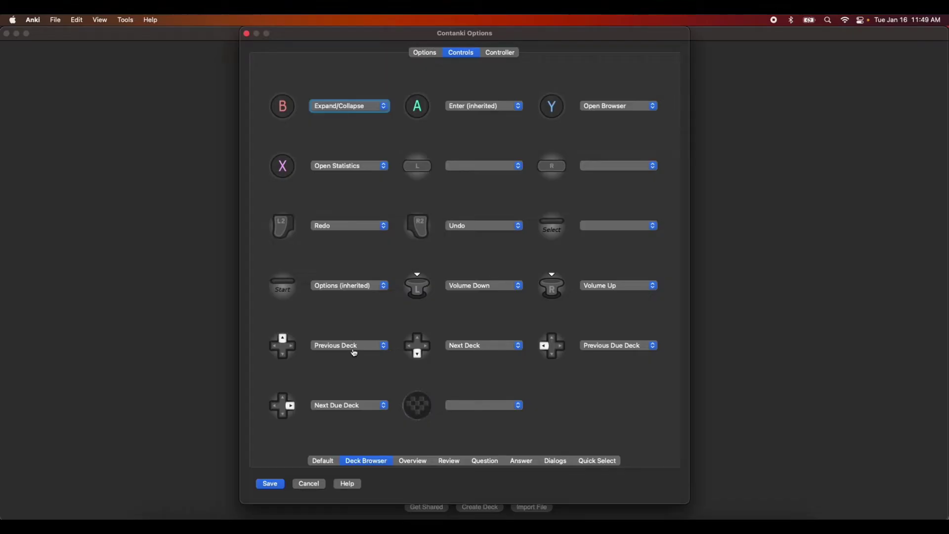
Step: Map D-pad up to Go to Main Screen and clear the Next Deck and Previous Due Deck slots
{"action": "left_click", "coordinate": [345, 288]}
{"action": "left_click", "coordinate": [465, 367]}
{"action": "left_click", "coordinate": [368, 351]}
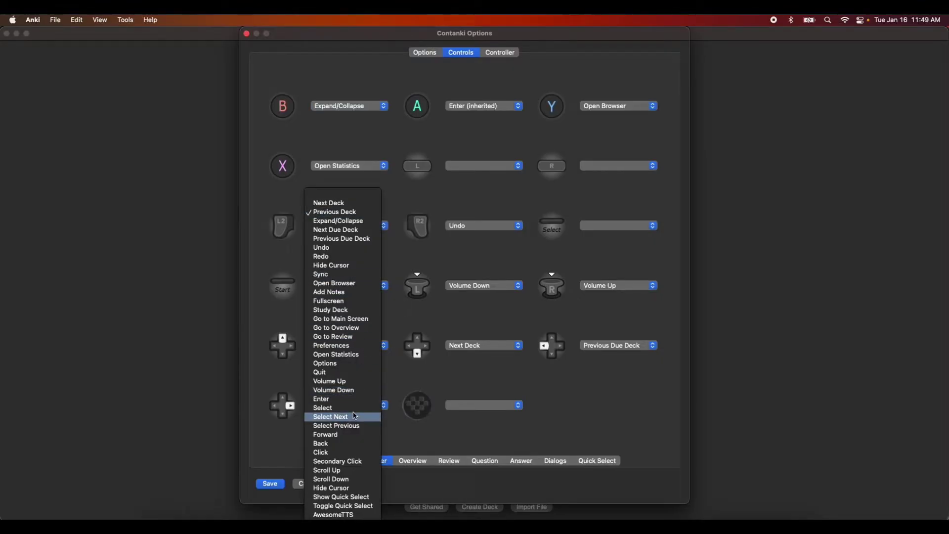
{"action": "left_click", "coordinate": [352, 321]}
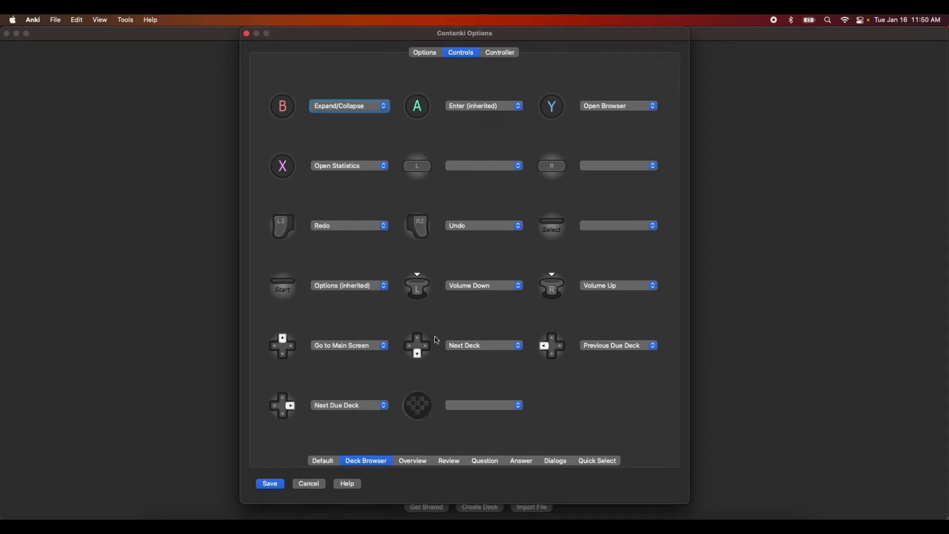
{"action": "left_click", "coordinate": [454, 347]}
{"action": "left_click", "coordinate": [464, 196]}
{"action": "left_click", "coordinate": [621, 346]}
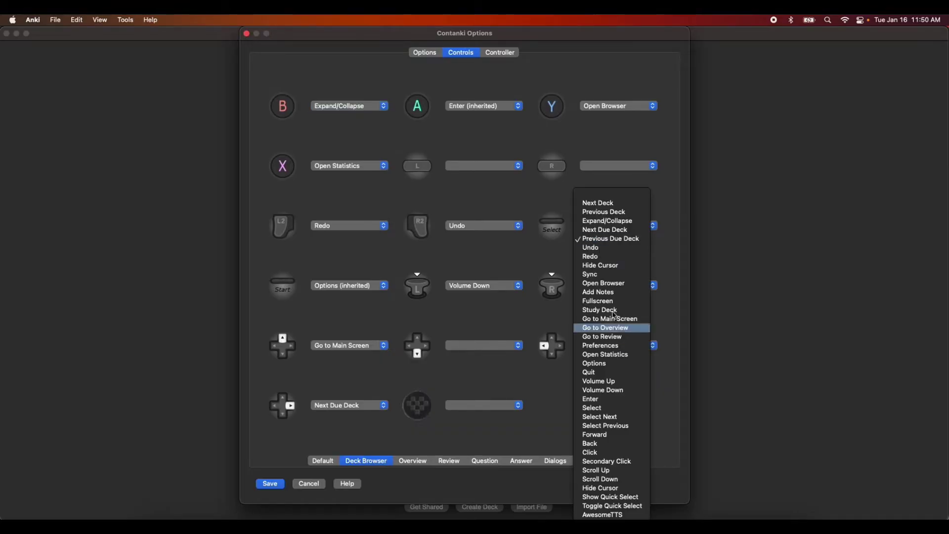
{"action": "left_click", "coordinate": [610, 194]}
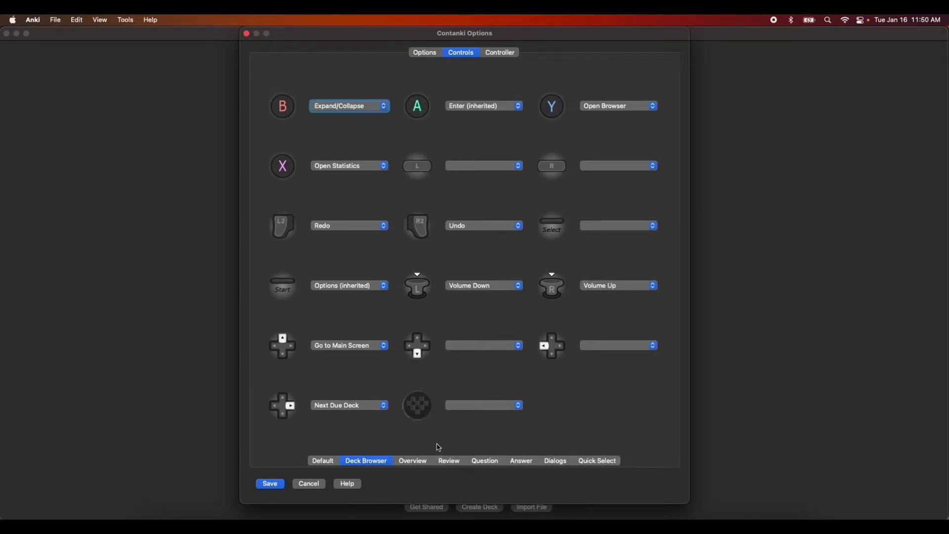
Step: On the Overview screen, change the A button from Rebuild to inherited Enter
{"action": "left_click", "coordinate": [412, 461]}
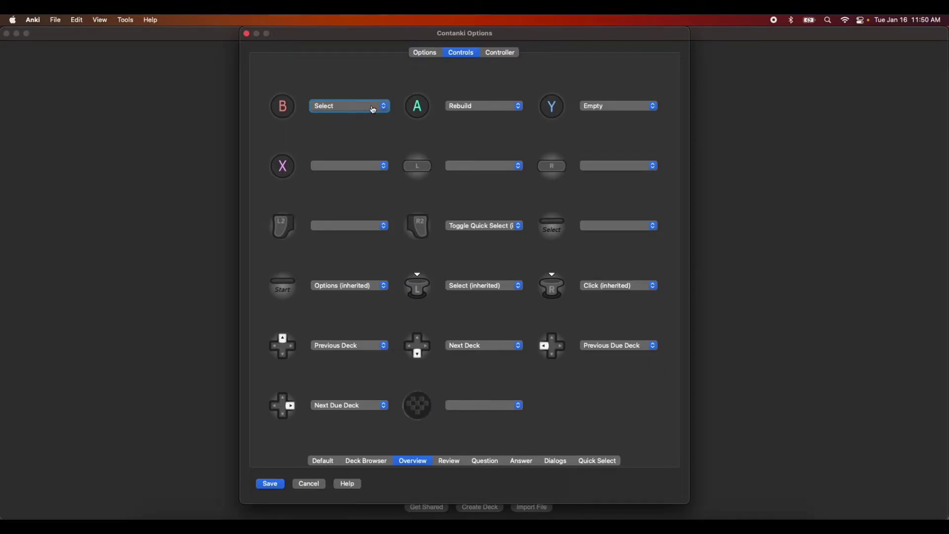
{"action": "left_click", "coordinate": [455, 107]}
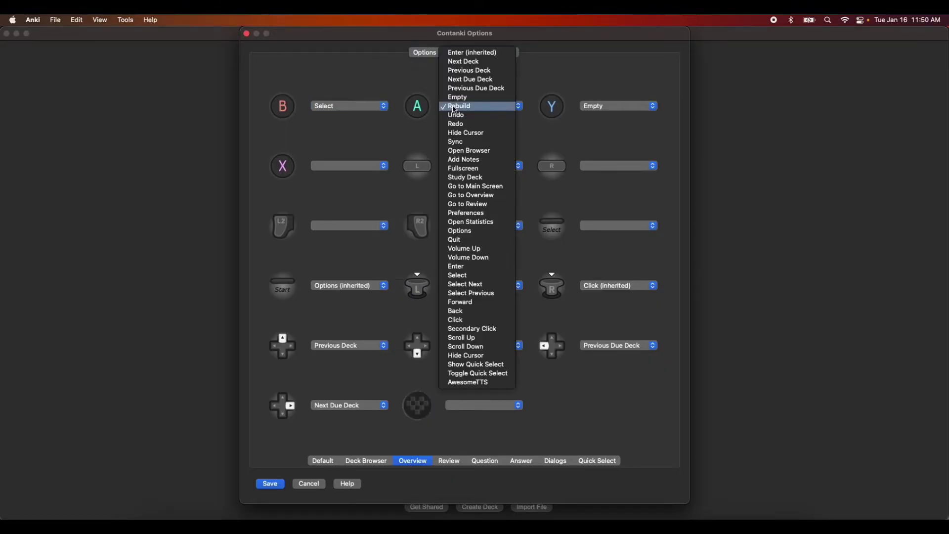
{"action": "left_click", "coordinate": [467, 54]}
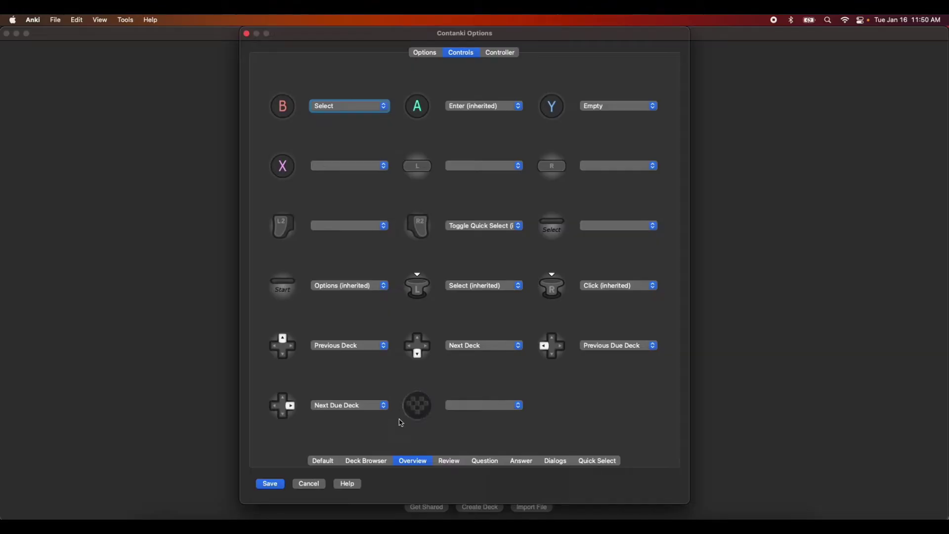
Step: On the Review screen, set B to Again, Y to Easy and X to Hard
{"action": "left_click", "coordinate": [452, 464]}
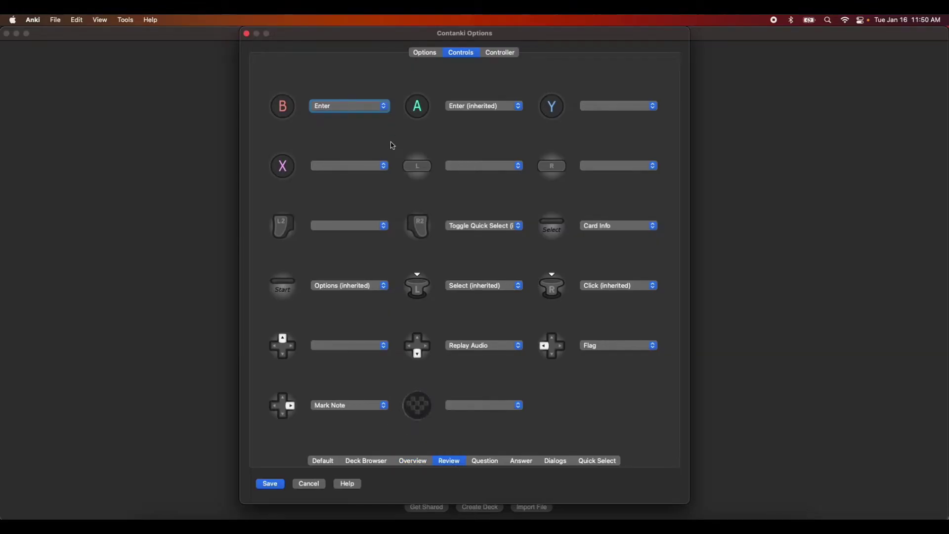
{"action": "left_click", "coordinate": [374, 108]}
{"action": "left_click", "coordinate": [346, 43]}
{"action": "left_click", "coordinate": [474, 108]}
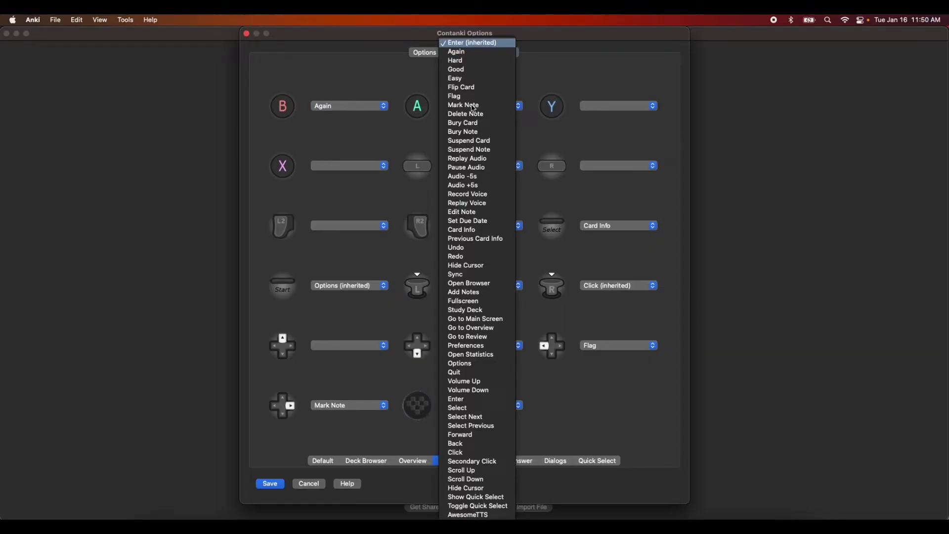
{"action": "key", "text": "Escape"}
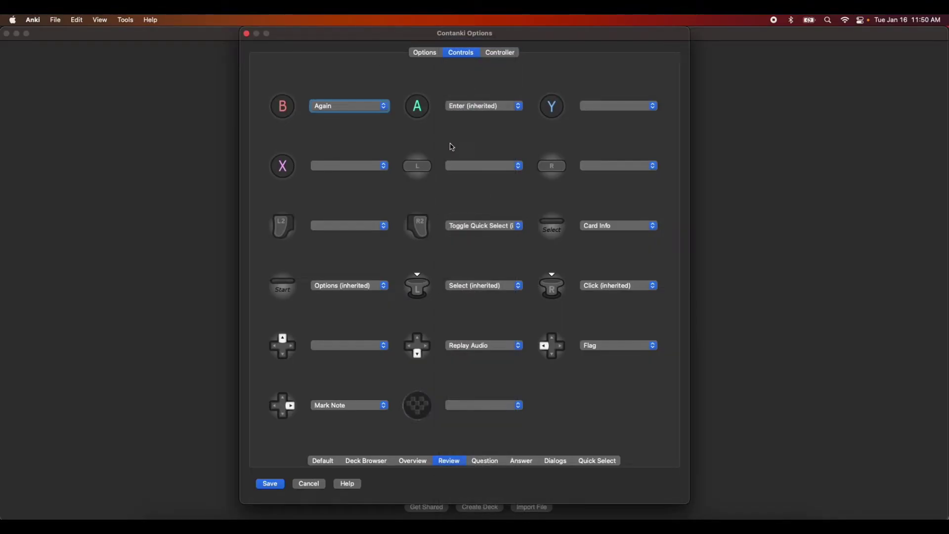
{"action": "left_click", "coordinate": [613, 107]}
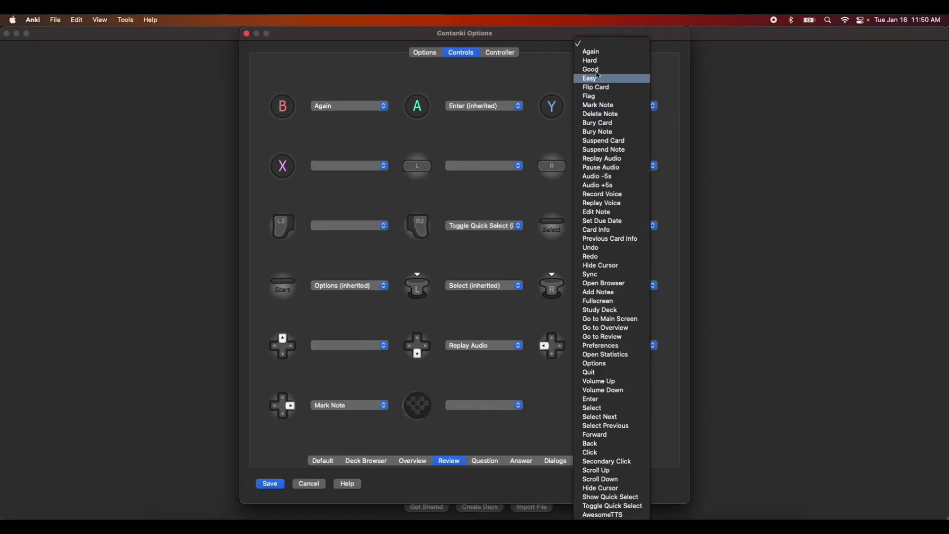
{"action": "left_click", "coordinate": [602, 79]}
{"action": "left_click", "coordinate": [381, 166]}
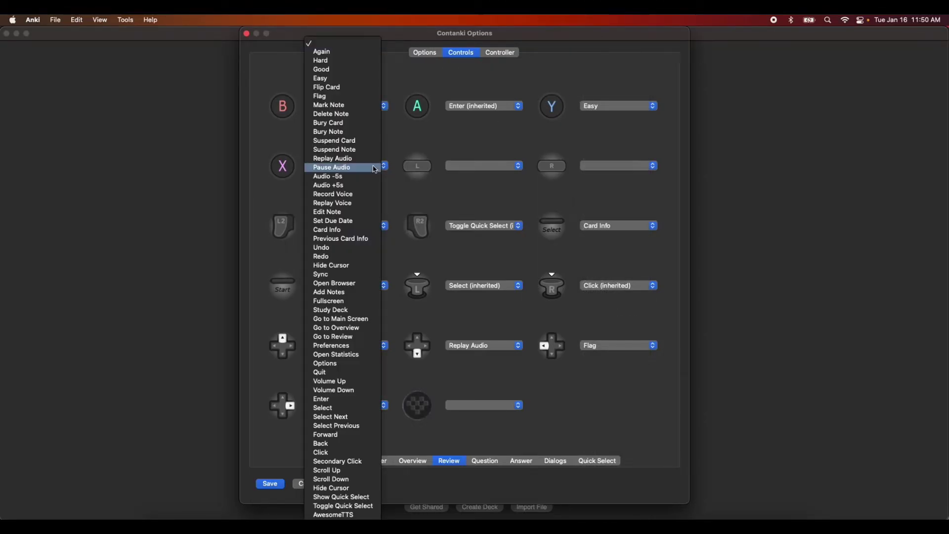
{"action": "left_click", "coordinate": [348, 61]}
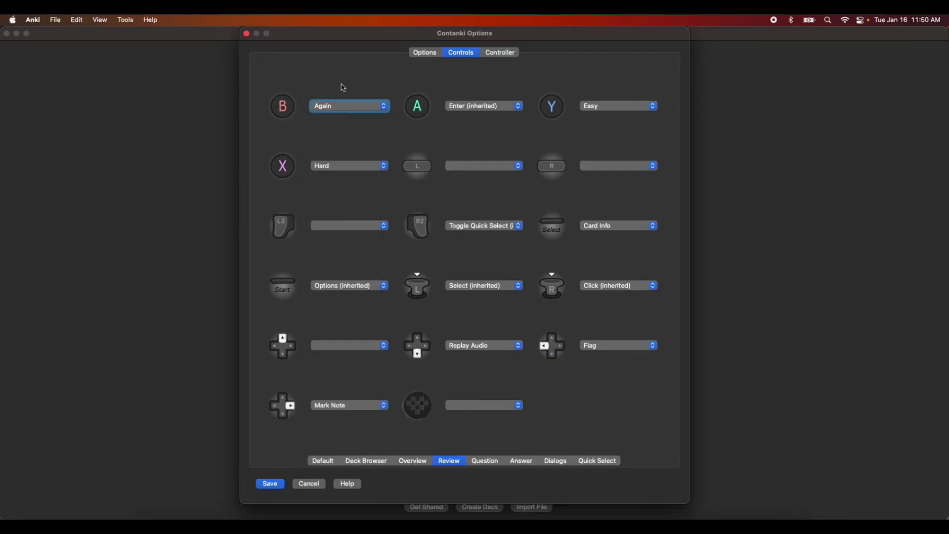
Step: Assign Redo to L2 and Undo to R2 in the Review mappings
{"action": "left_click", "coordinate": [341, 226]}
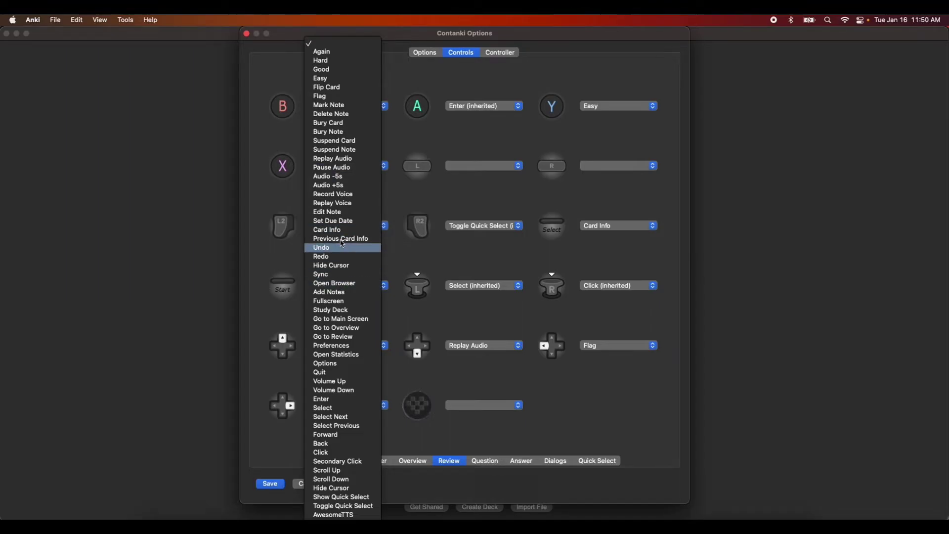
{"action": "left_click", "coordinate": [340, 257]}
{"action": "left_click", "coordinate": [477, 228]}
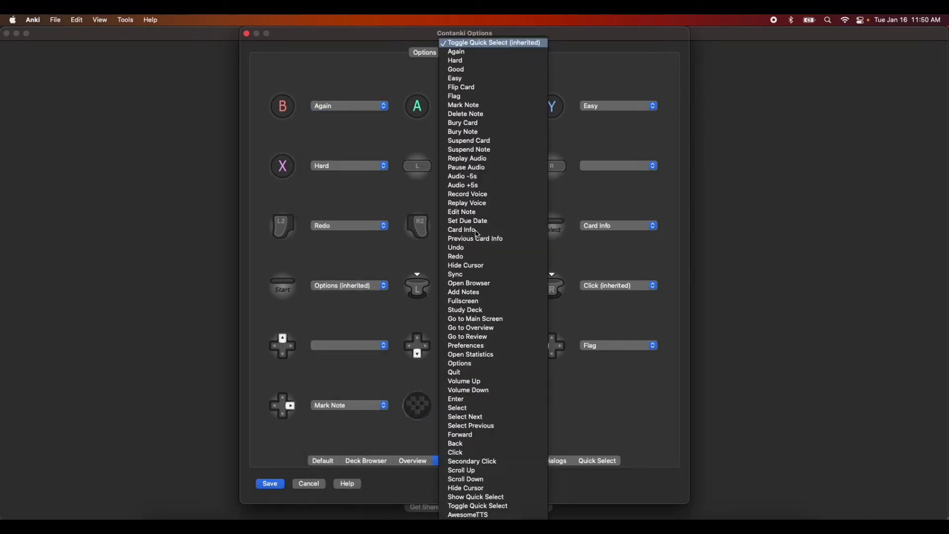
{"action": "left_click", "coordinate": [478, 233]}
{"action": "left_click", "coordinate": [477, 228]}
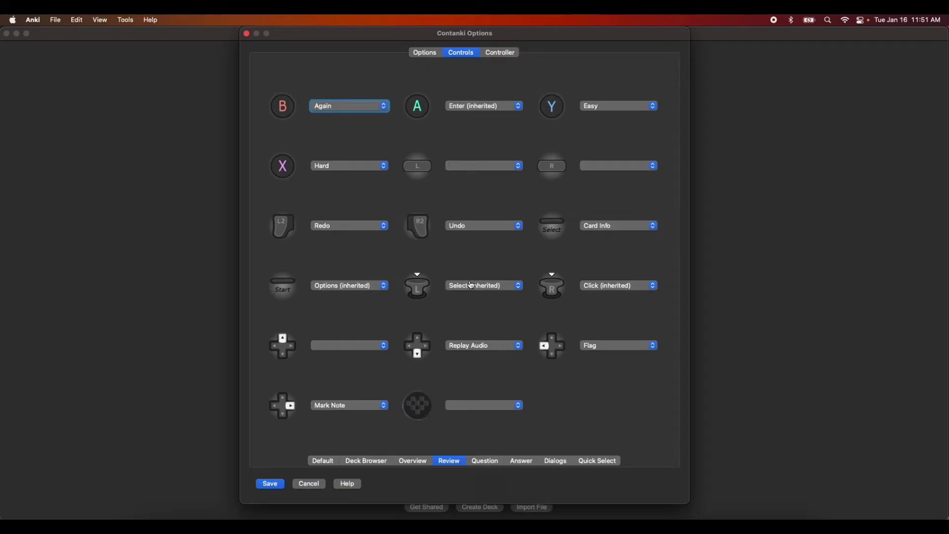
Step: Clear d-pad down's Replay Audio and d-pad right's Flag actions, then view Question mappings
{"action": "left_click", "coordinate": [481, 345]}
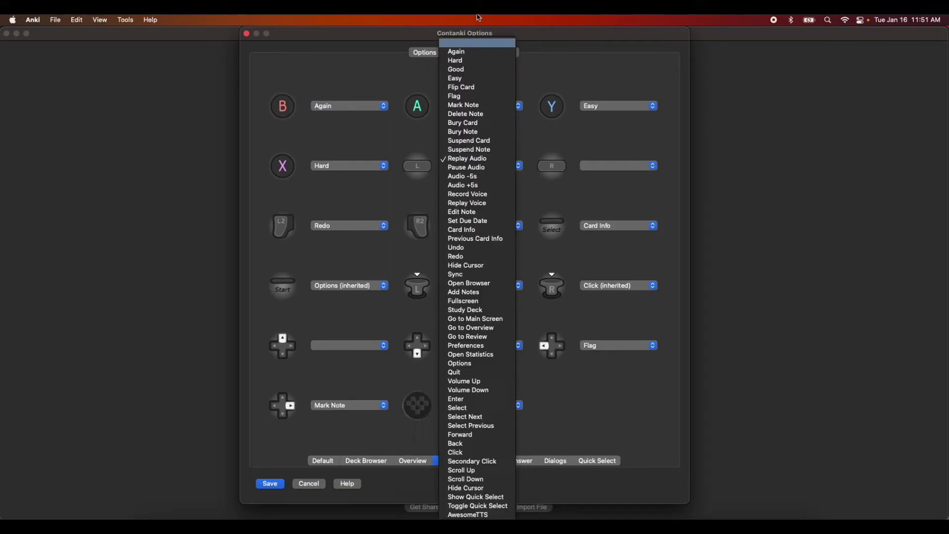
{"action": "left_click", "coordinate": [463, 43]}
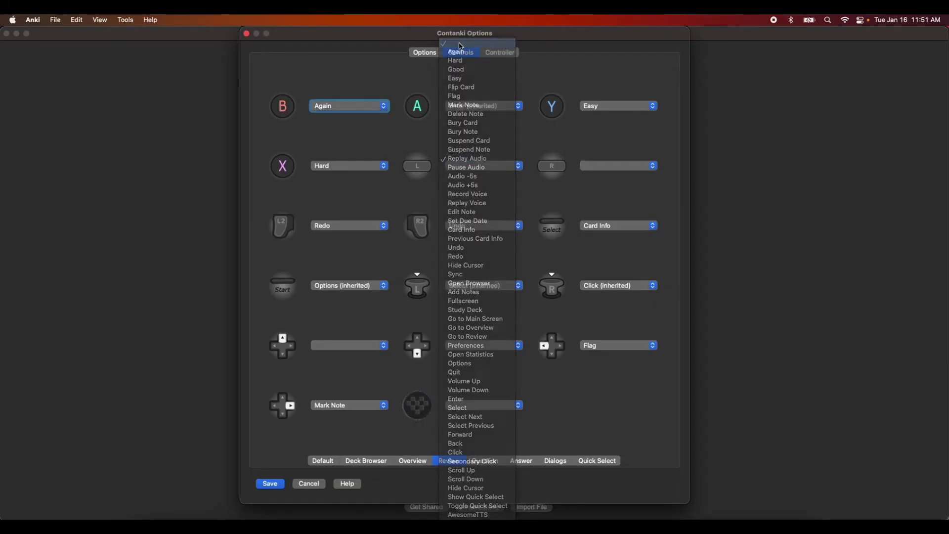
{"action": "left_click", "coordinate": [596, 345]}
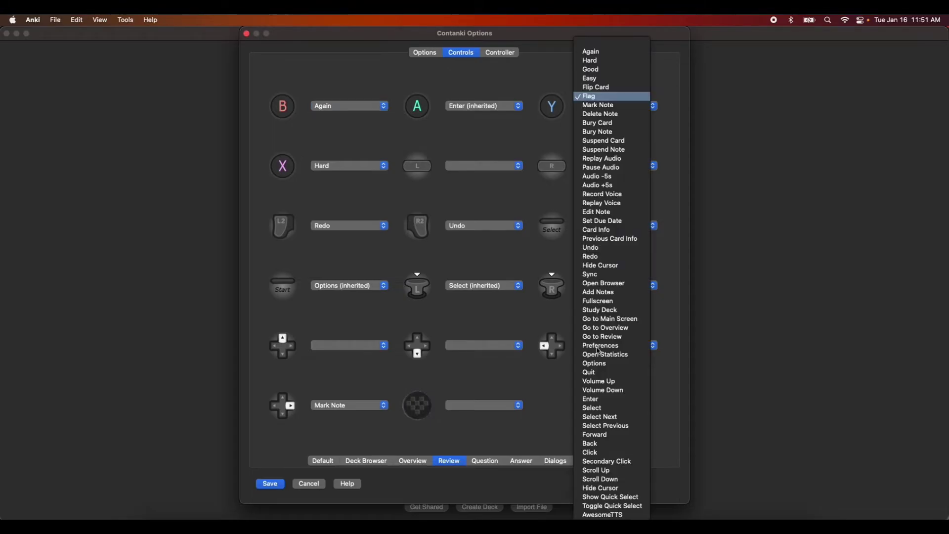
{"action": "left_click", "coordinate": [587, 48]}
{"action": "left_click", "coordinate": [479, 462]}
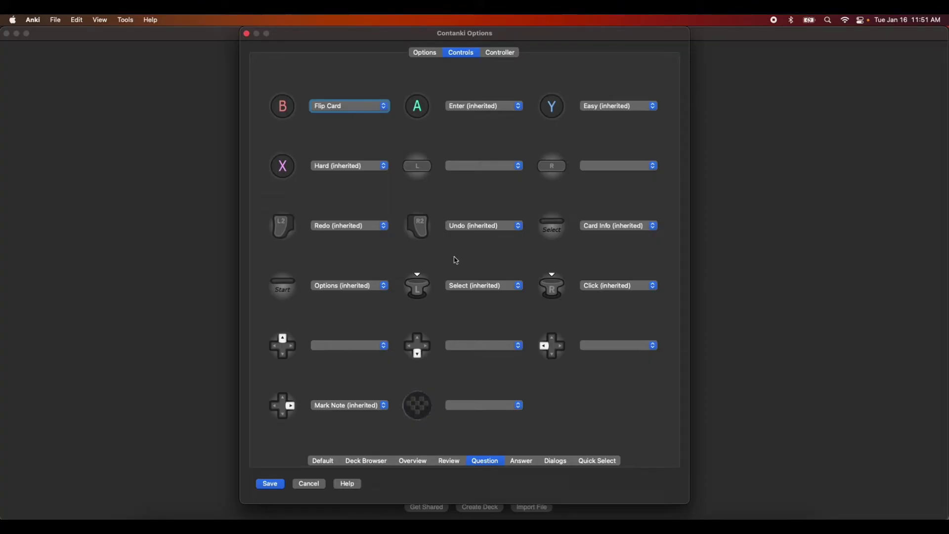
Step: Show the Answer screen mappings: B Good, A Again, Y Hard, X Easy
{"action": "left_click", "coordinate": [523, 462]}
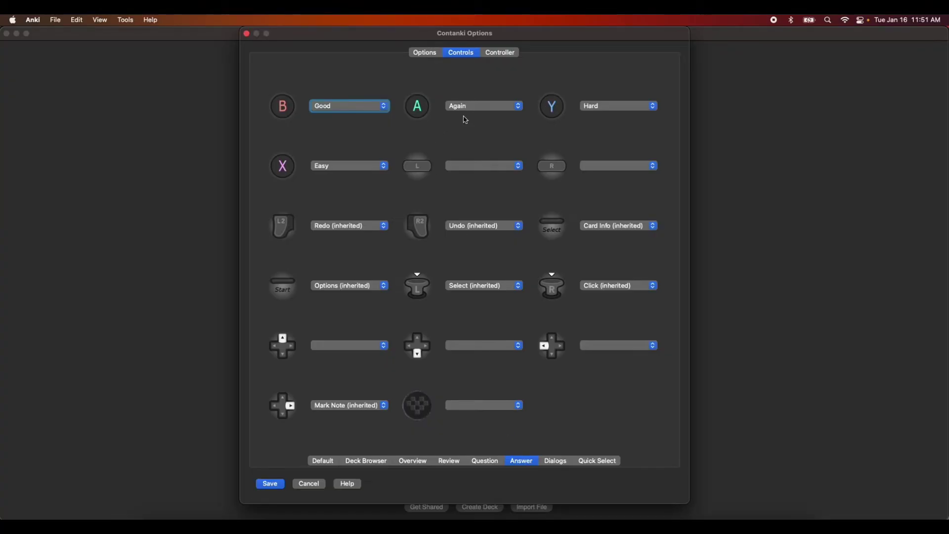
Step: Set Answer screen A to Enter, Y to Easy, X to Hard, B to Again (all inherited)
{"action": "left_click", "coordinate": [481, 106]}
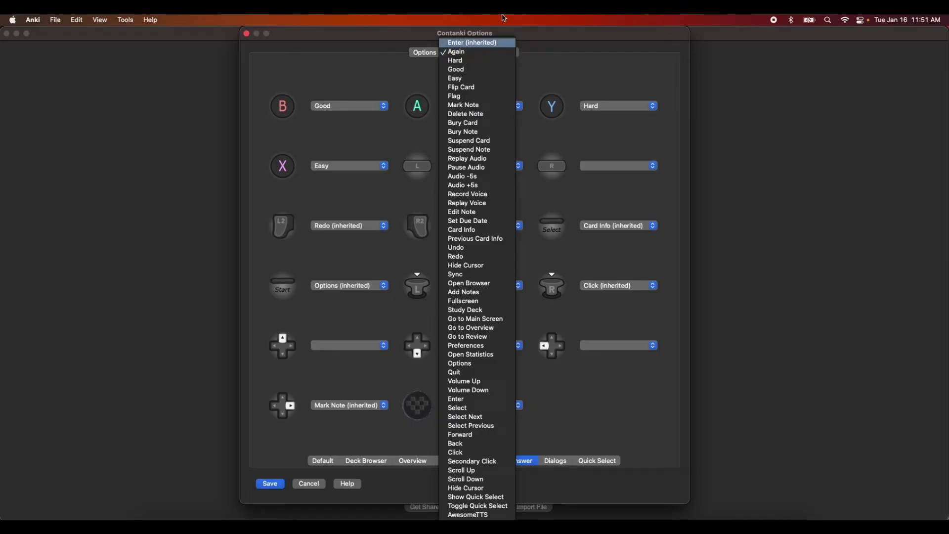
{"action": "left_click", "coordinate": [476, 43]}
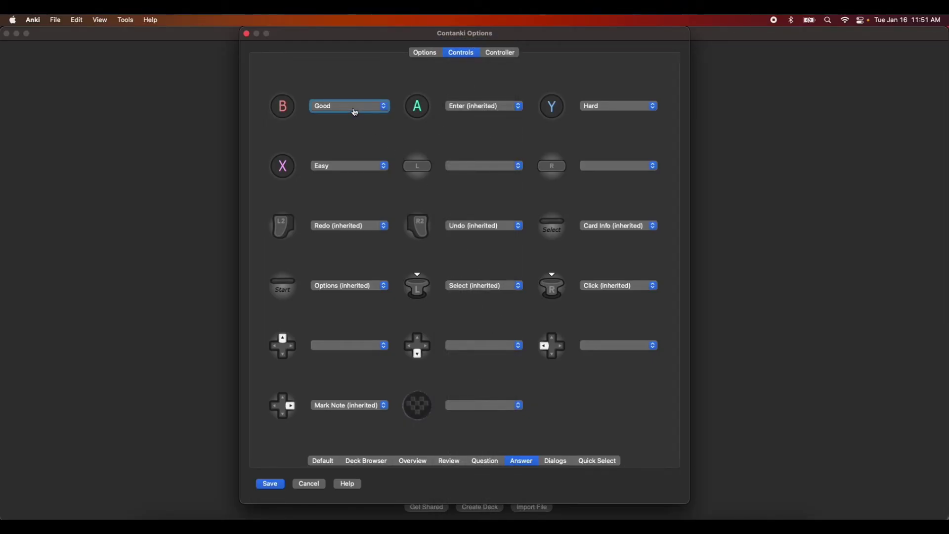
{"action": "left_click", "coordinate": [597, 111]}
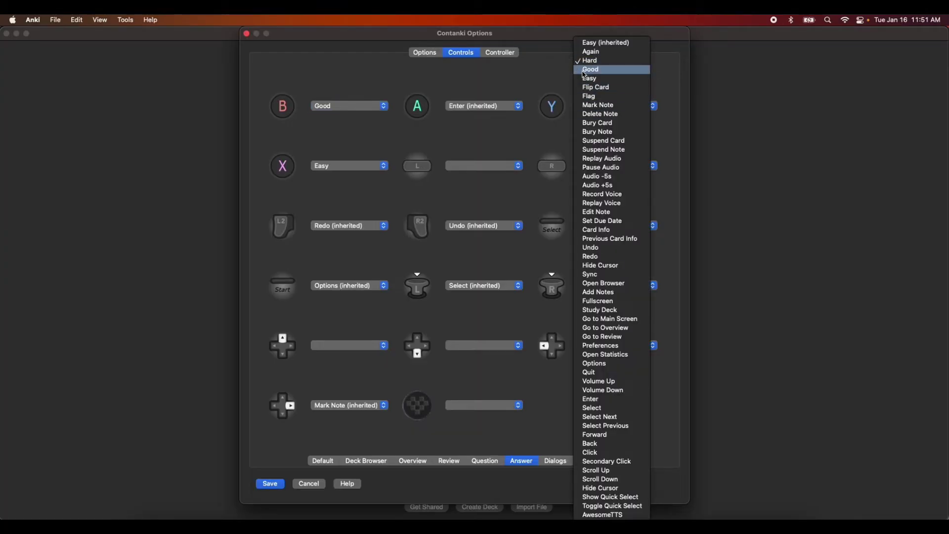
{"action": "left_click", "coordinate": [590, 44]}
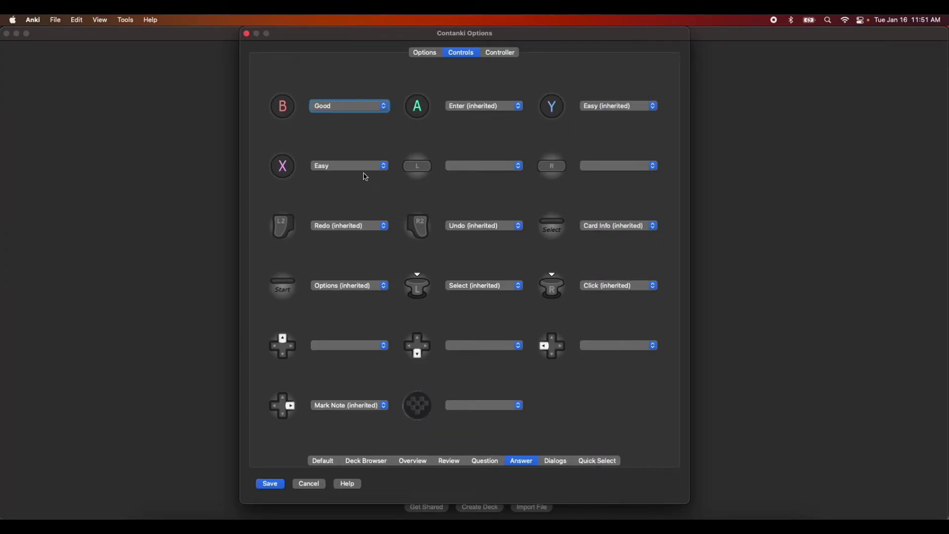
{"action": "left_click", "coordinate": [359, 171]}
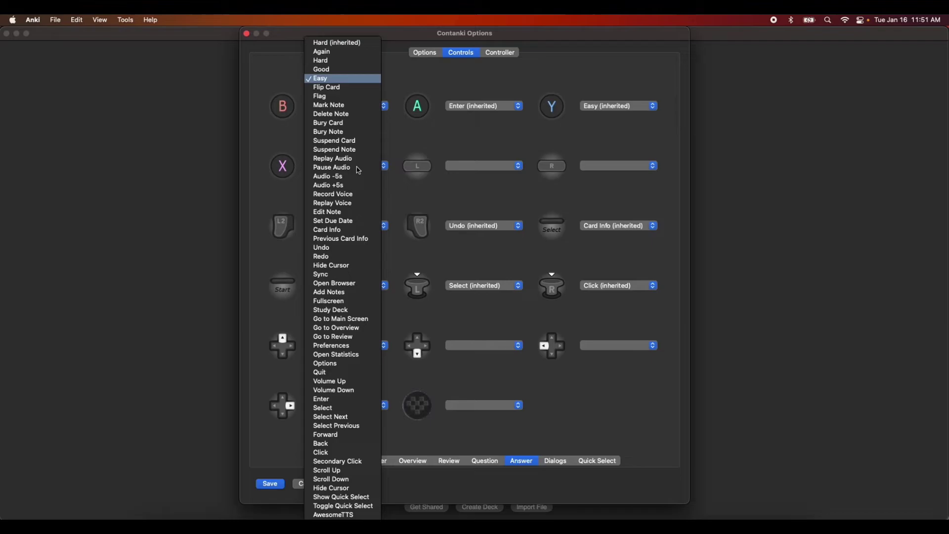
{"action": "left_click", "coordinate": [324, 69]}
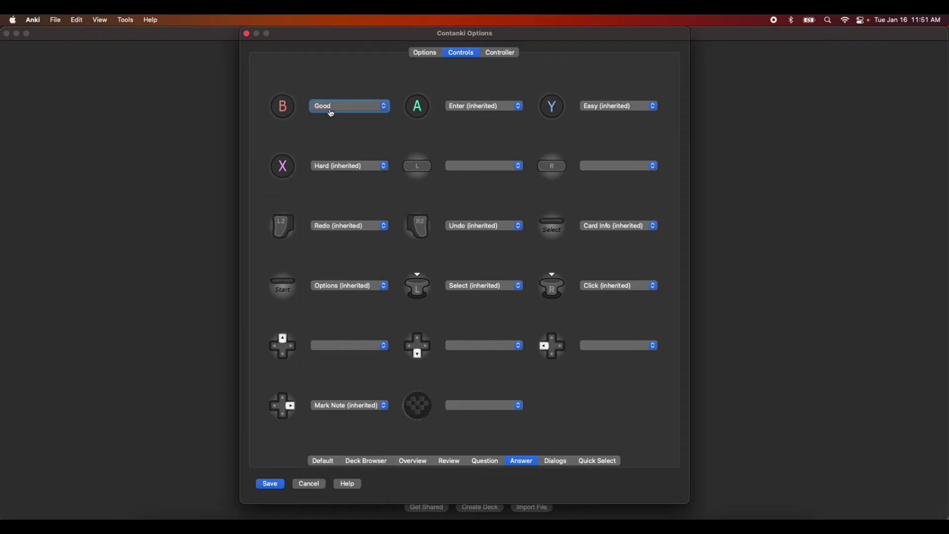
{"action": "left_click", "coordinate": [332, 110]}
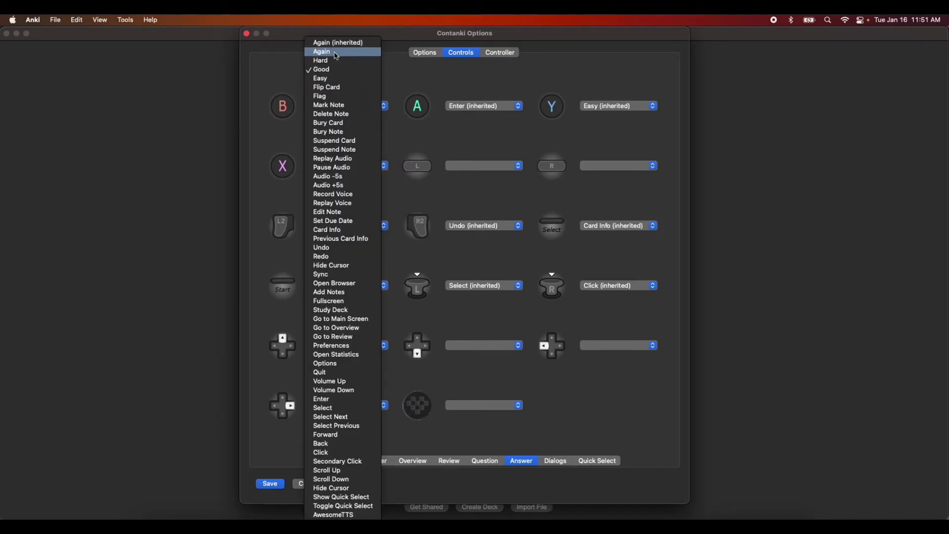
{"action": "left_click", "coordinate": [332, 44]}
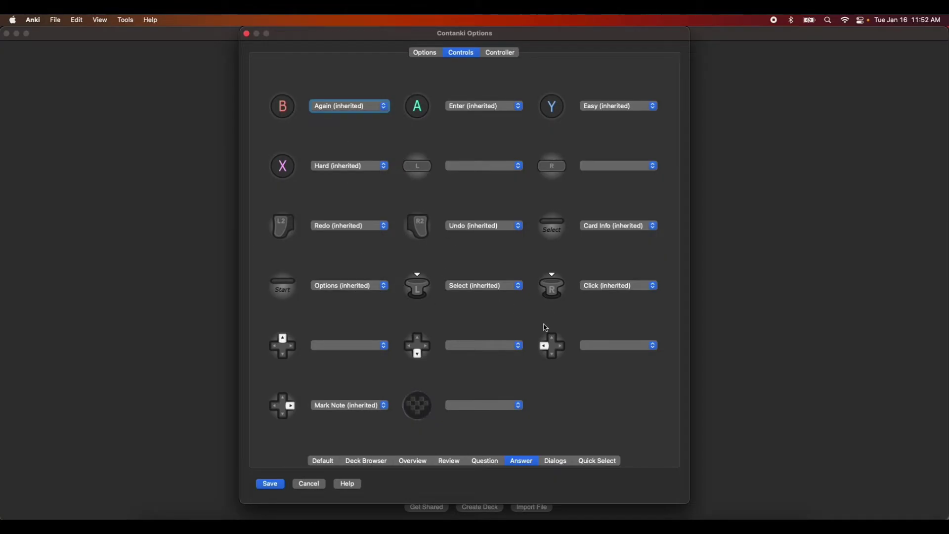
Step: Blank out the Dialogs screen's D-pad Down, Right and Left mappings, then review Quick Select
{"action": "left_click", "coordinate": [560, 461]}
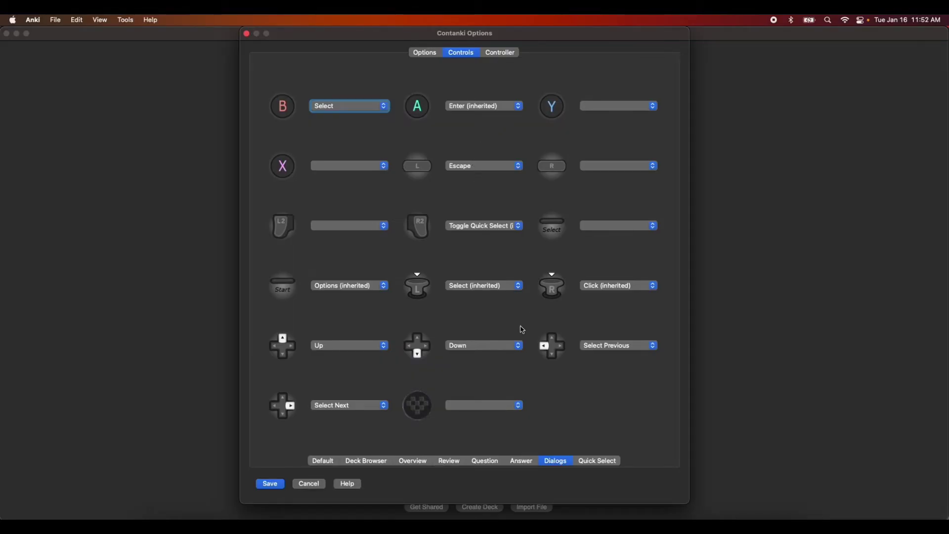
{"action": "left_click", "coordinate": [514, 345]}
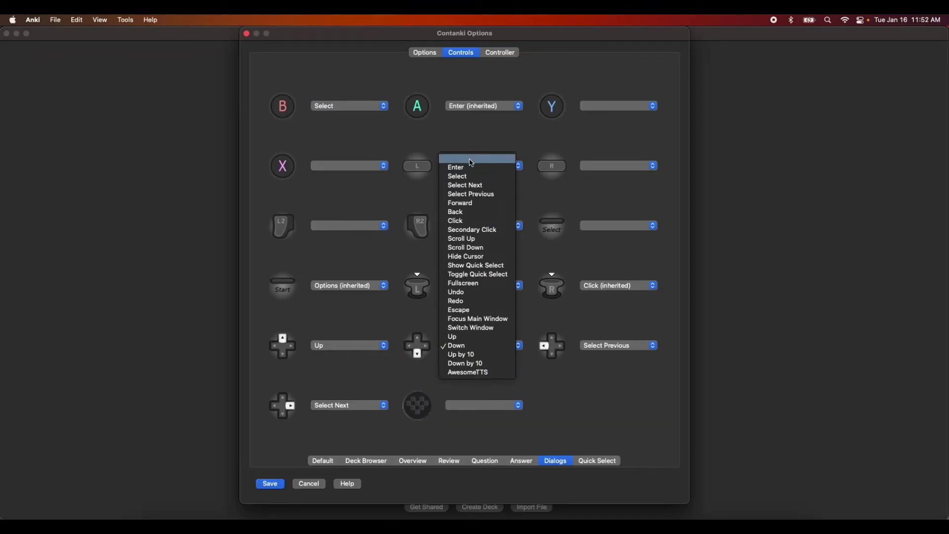
{"action": "left_click", "coordinate": [476, 158]}
{"action": "left_click", "coordinate": [600, 349]}
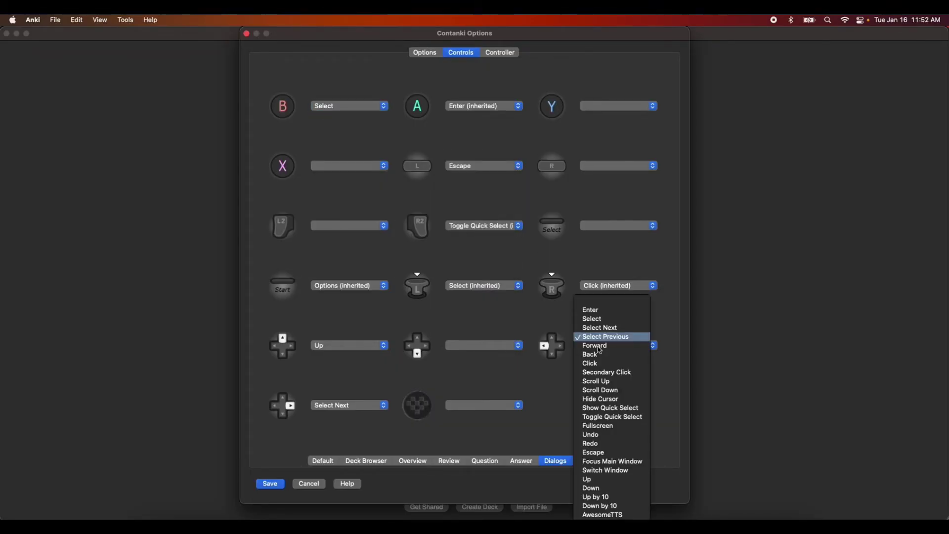
{"action": "left_click", "coordinate": [600, 300]}
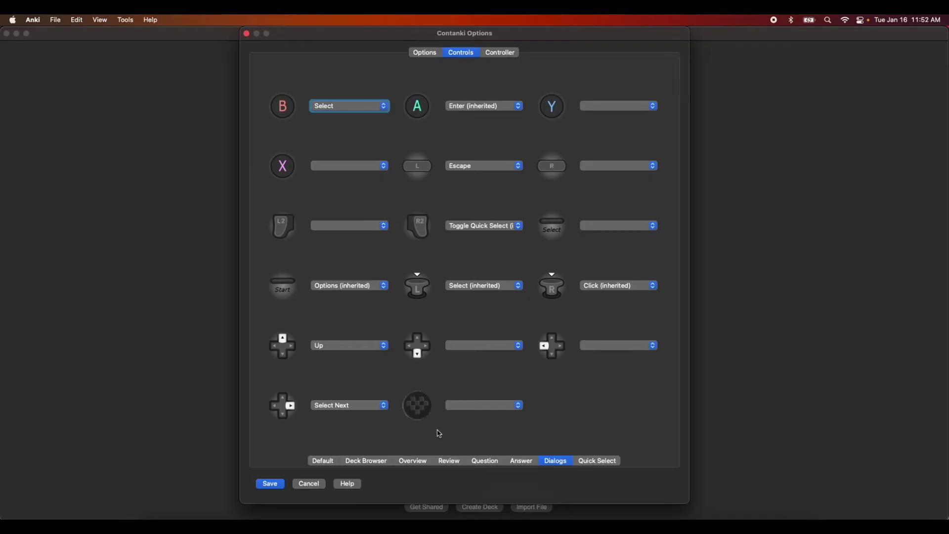
{"action": "left_click", "coordinate": [375, 407]}
{"action": "left_click", "coordinate": [349, 300]}
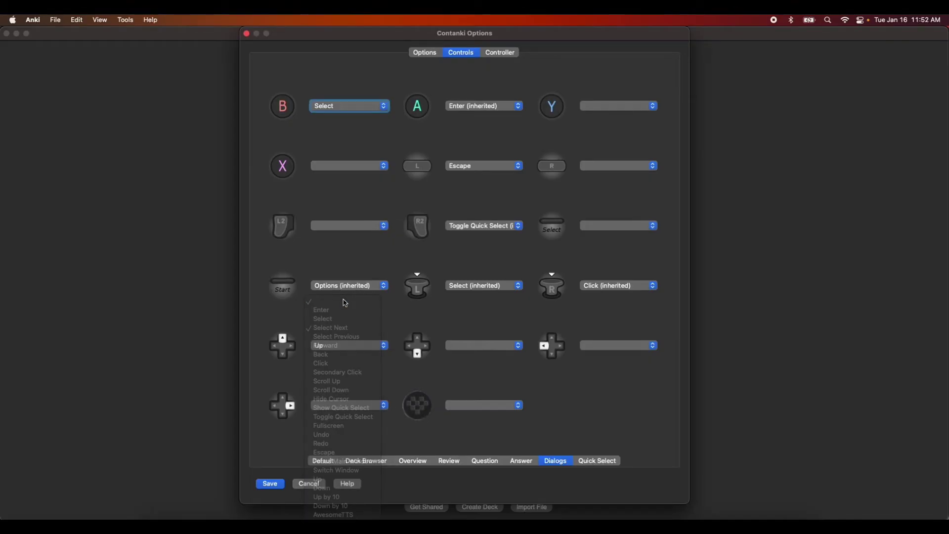
{"action": "left_click", "coordinate": [597, 464]}
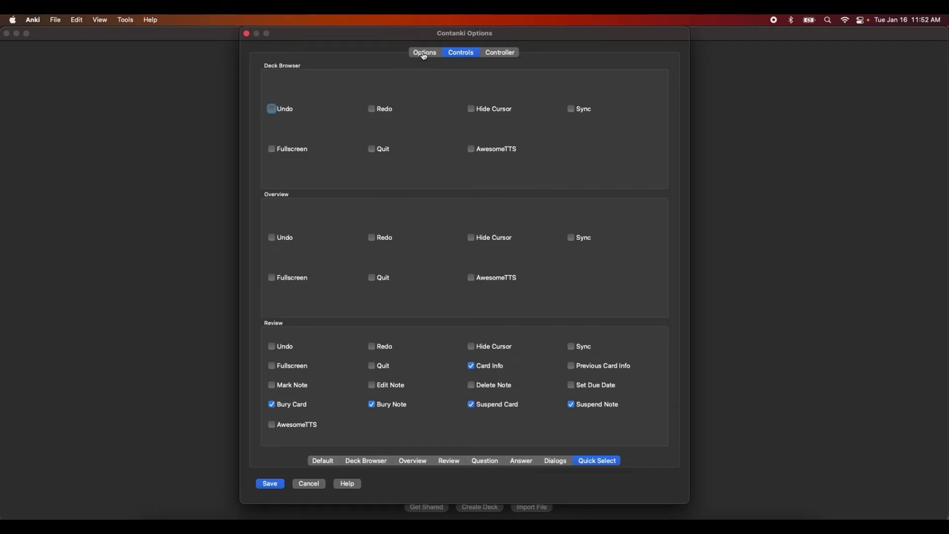
Step: Save, reopen Contanki options, and add a custom action named G with shortcut G
{"action": "left_click", "coordinate": [274, 485]}
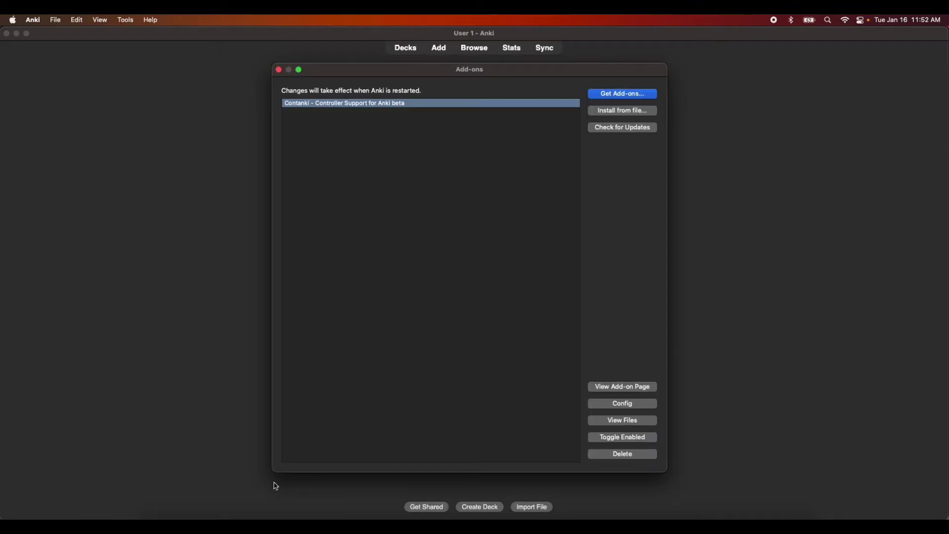
{"action": "double_click", "coordinate": [394, 105]}
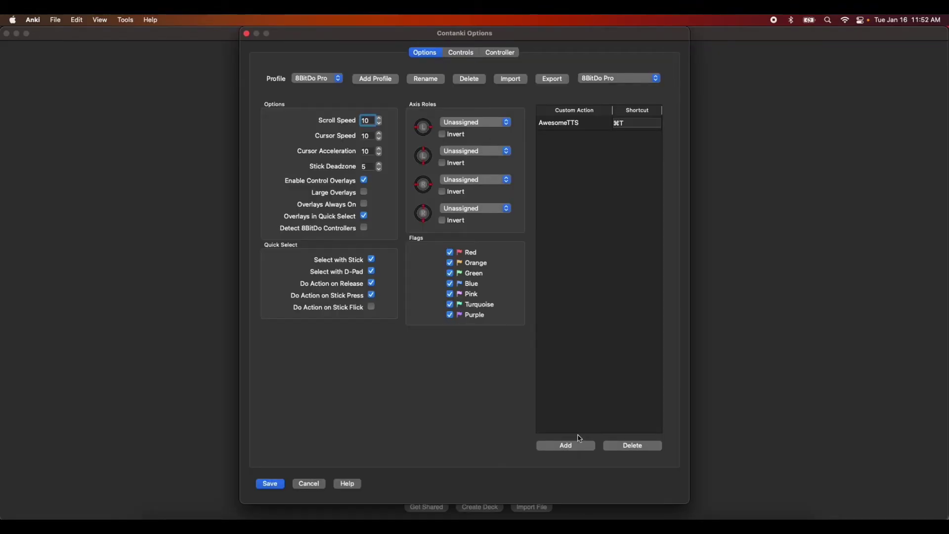
{"action": "left_click", "coordinate": [569, 446]}
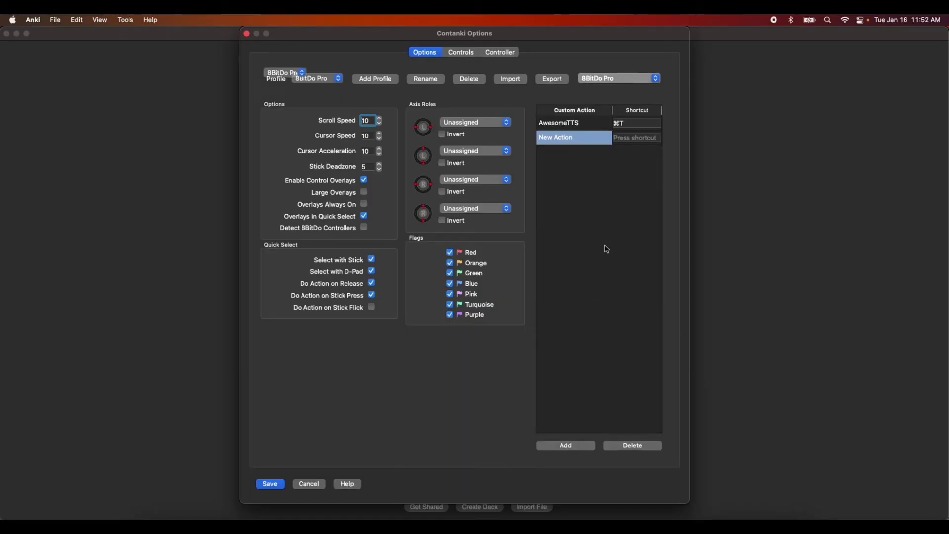
{"action": "double_click", "coordinate": [553, 137]}
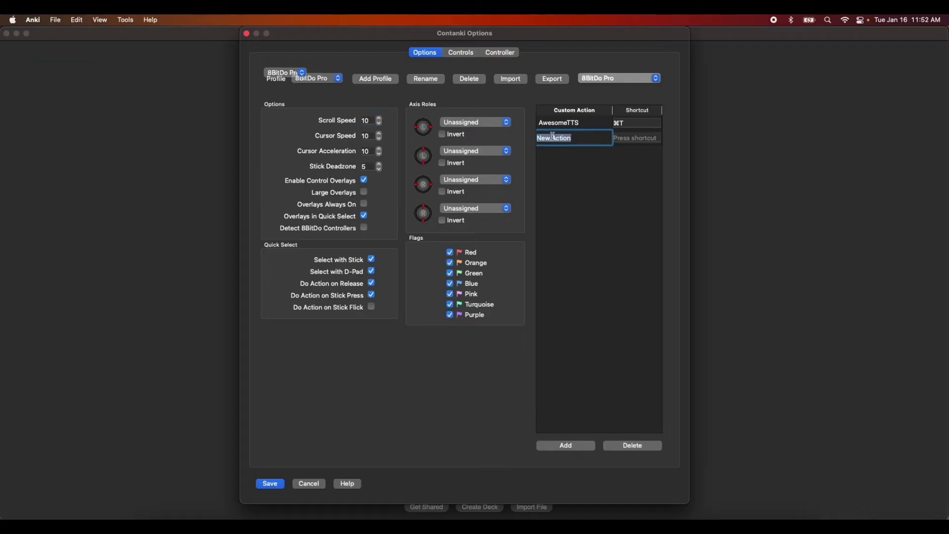
{"action": "double_click", "coordinate": [553, 137]}
{"action": "triple_click", "coordinate": [553, 136]}
{"action": "type", "text": "G"}
{"action": "left_click", "coordinate": [619, 140]}
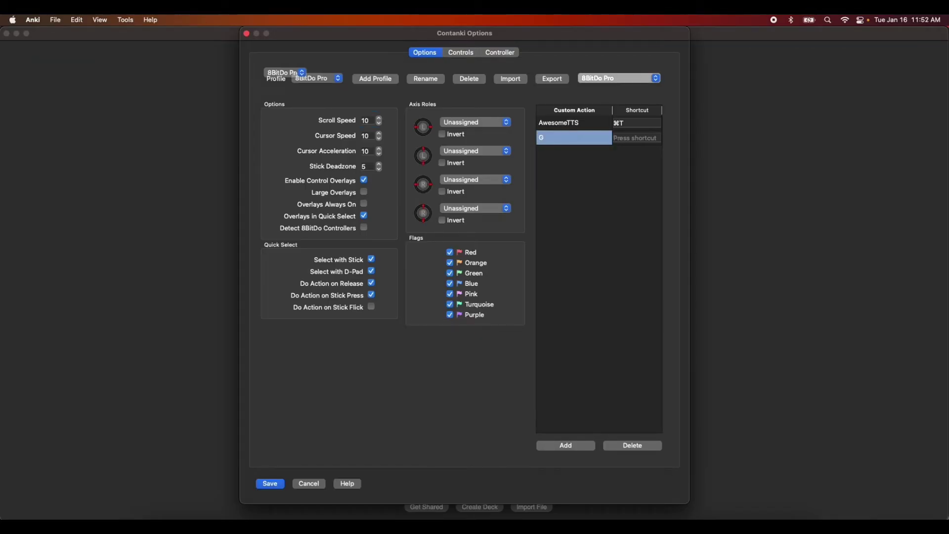
{"action": "left_click", "coordinate": [624, 138]}
{"action": "key", "text": "g"}
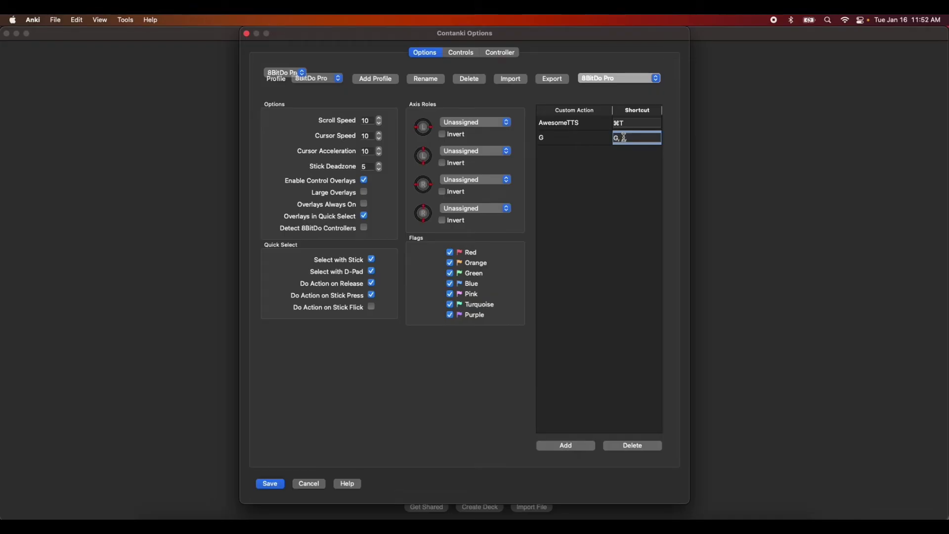
Step: Add a second custom action named Comma with the comma key as its shortcut
{"action": "left_click", "coordinate": [566, 446]}
{"action": "type", "text": "Com"}
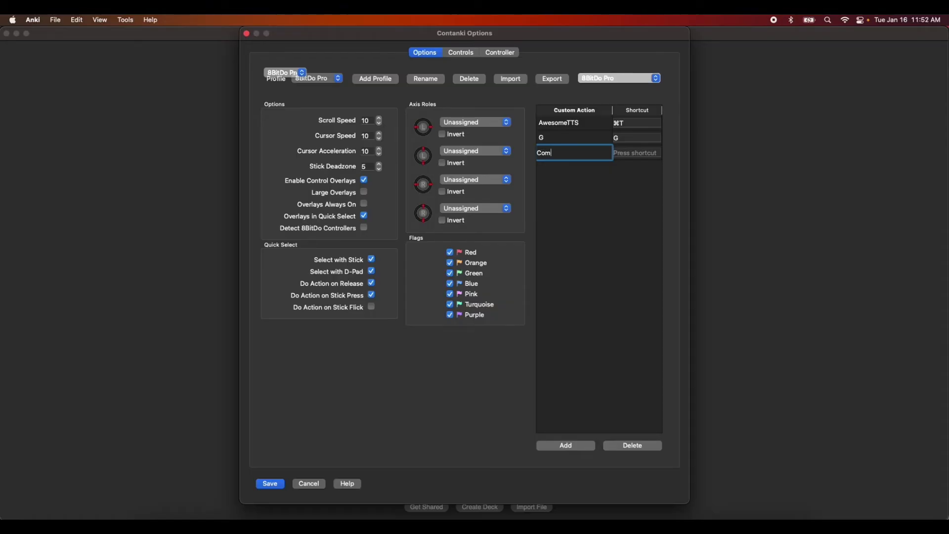
{"action": "type", "text": "ma"}
{"action": "key", "text": "Return"}
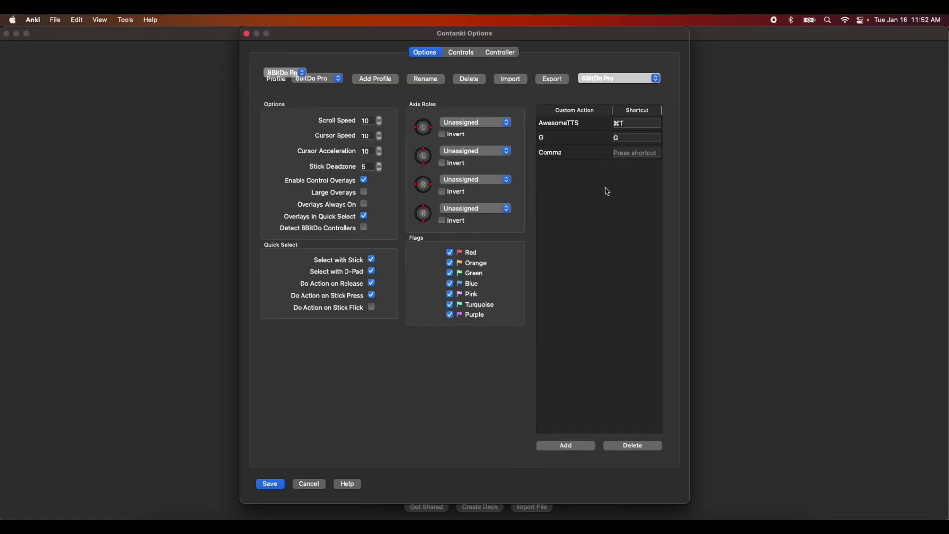
{"action": "left_click", "coordinate": [619, 154]}
{"action": "key", "text": "comma"}
{"action": "left_click", "coordinate": [581, 350]}
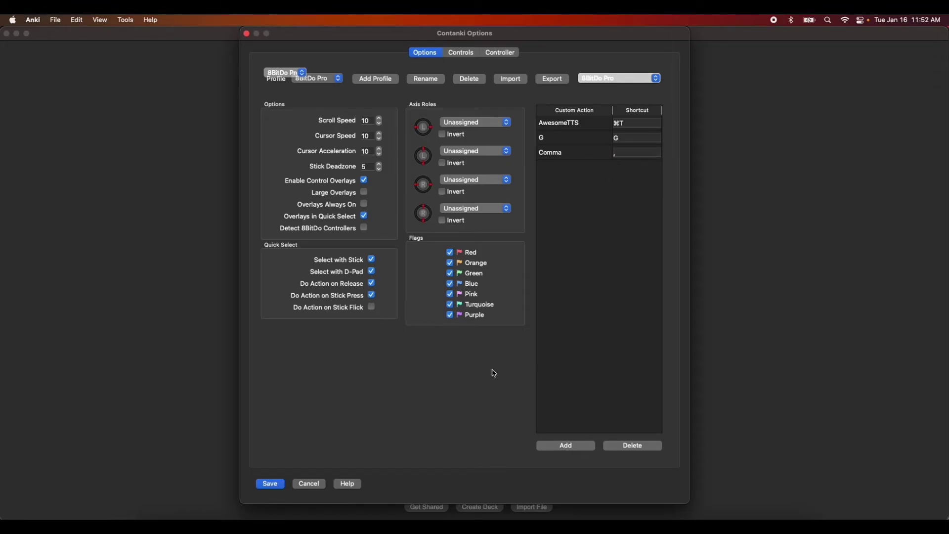
Step: Save the custom actions, then reopen Contanki options on the Controls mappings
{"action": "left_click", "coordinate": [271, 484]}
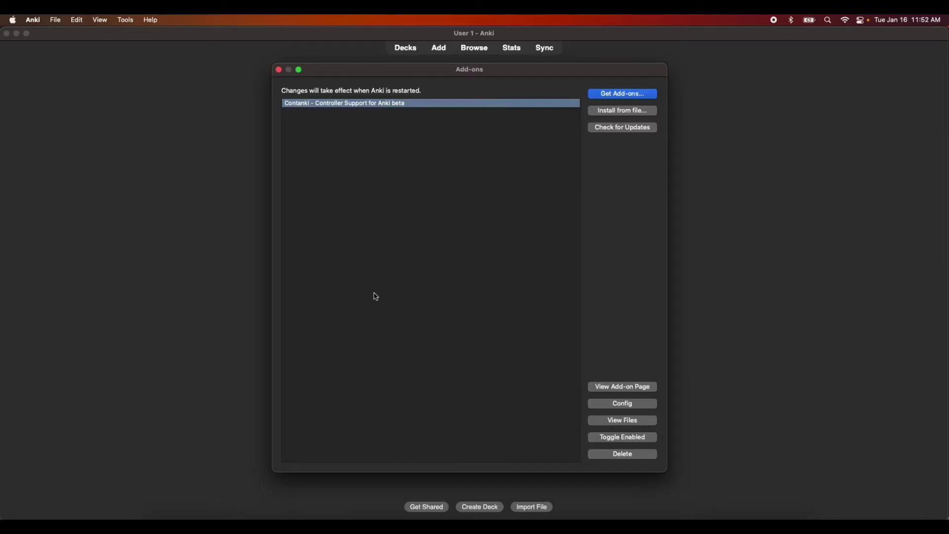
{"action": "double_click", "coordinate": [478, 103]}
{"action": "left_click", "coordinate": [452, 54]}
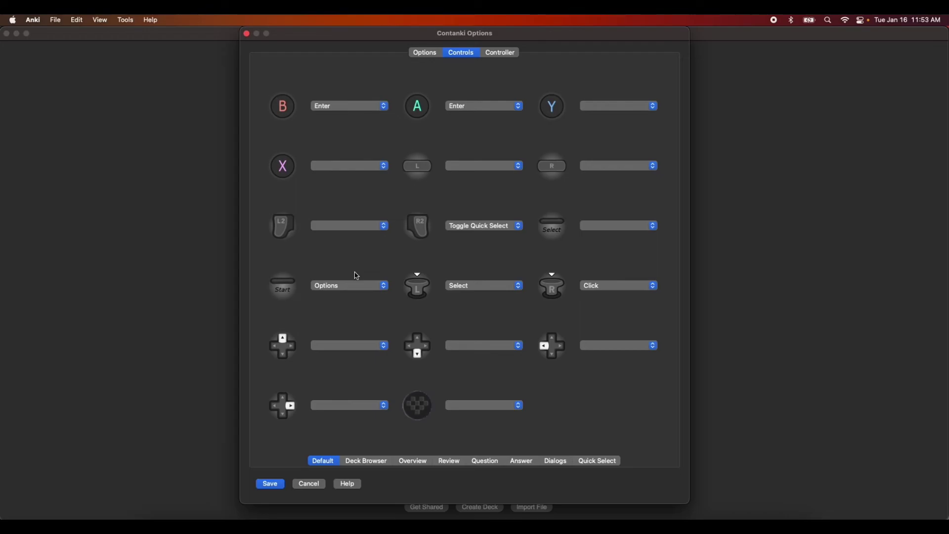
Step: On the Default screen, map Start to G and Select to Comma
{"action": "left_click", "coordinate": [341, 286]}
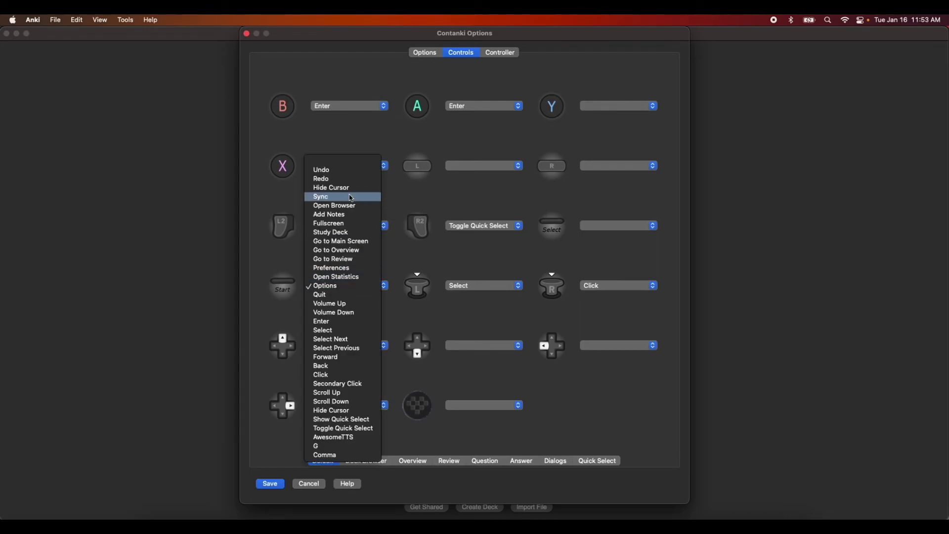
{"action": "left_click", "coordinate": [328, 447]}
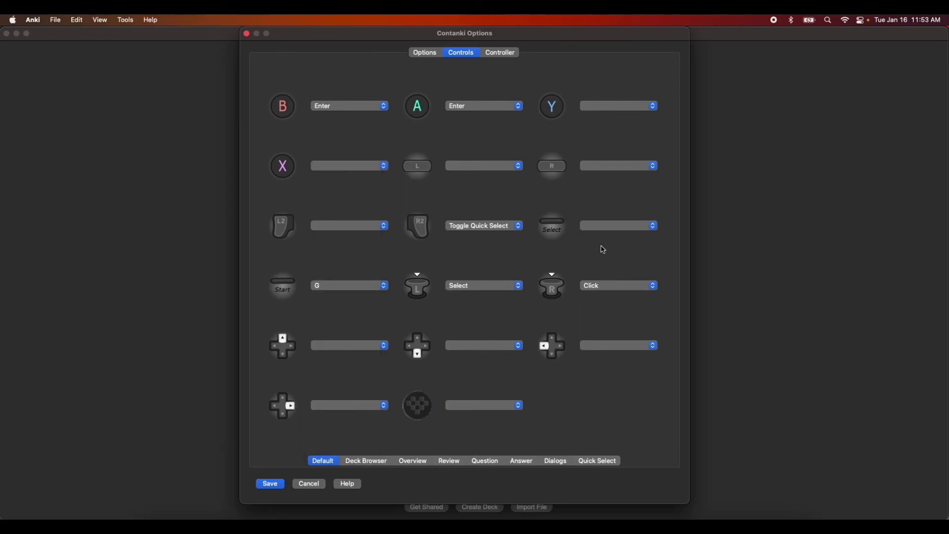
{"action": "left_click", "coordinate": [609, 230]}
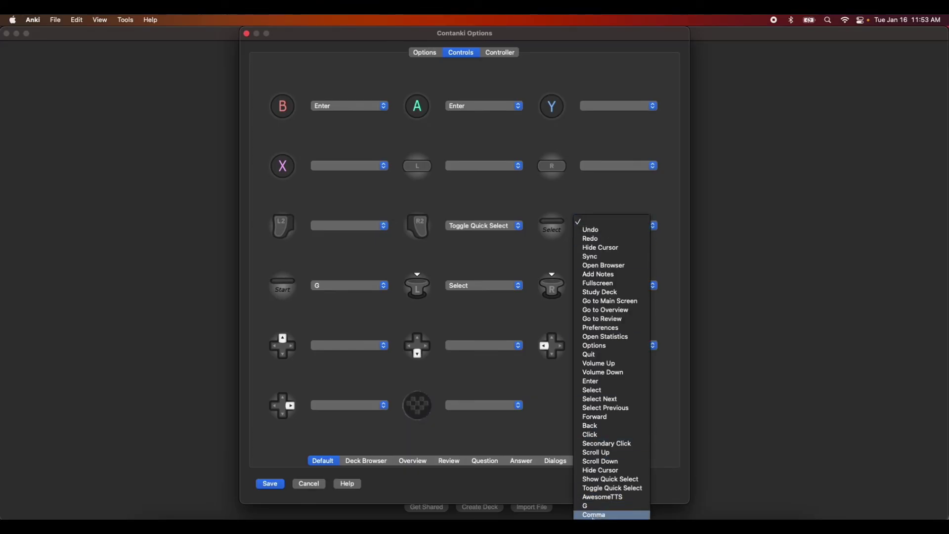
{"action": "left_click", "coordinate": [608, 515]}
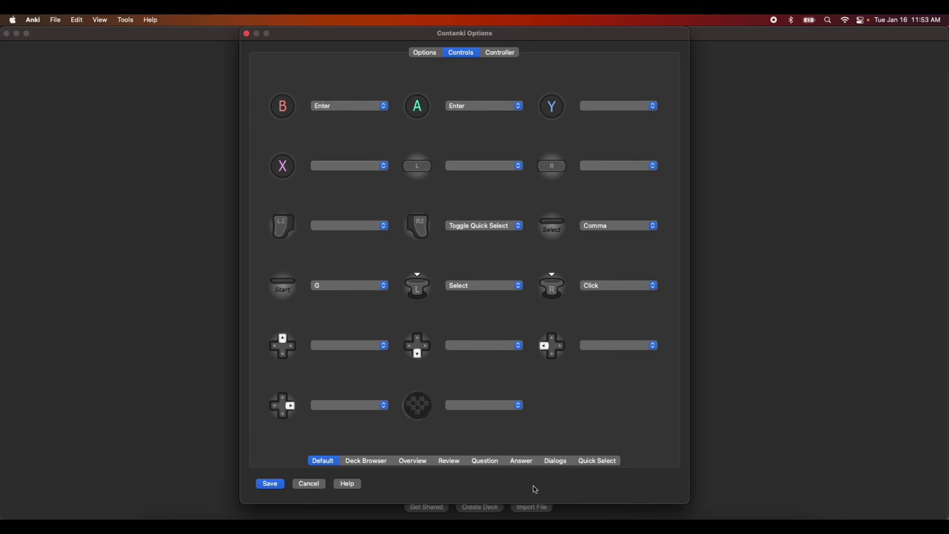
Step: Replace Card Info with Comma on the Review screen's Select button
{"action": "left_click", "coordinate": [362, 463]}
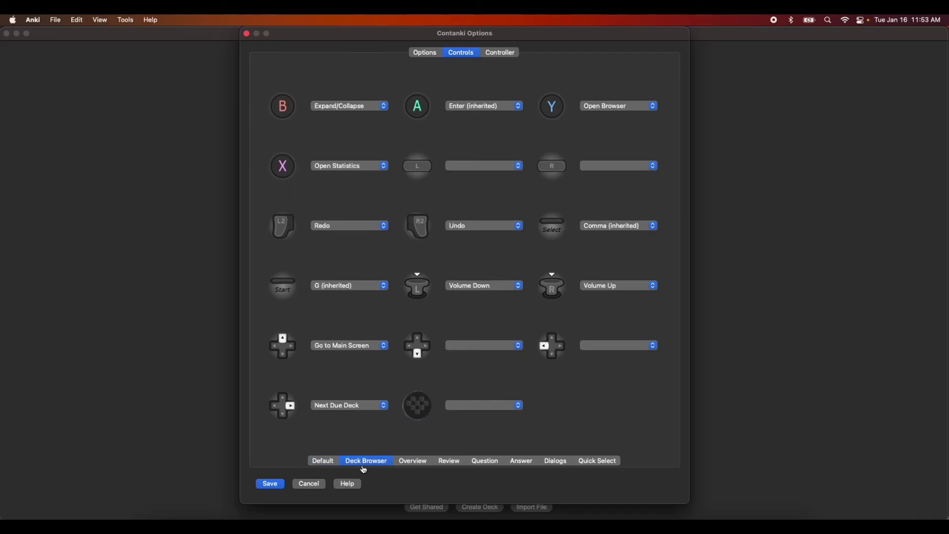
{"action": "left_click", "coordinate": [418, 464]}
{"action": "left_click", "coordinate": [457, 463]}
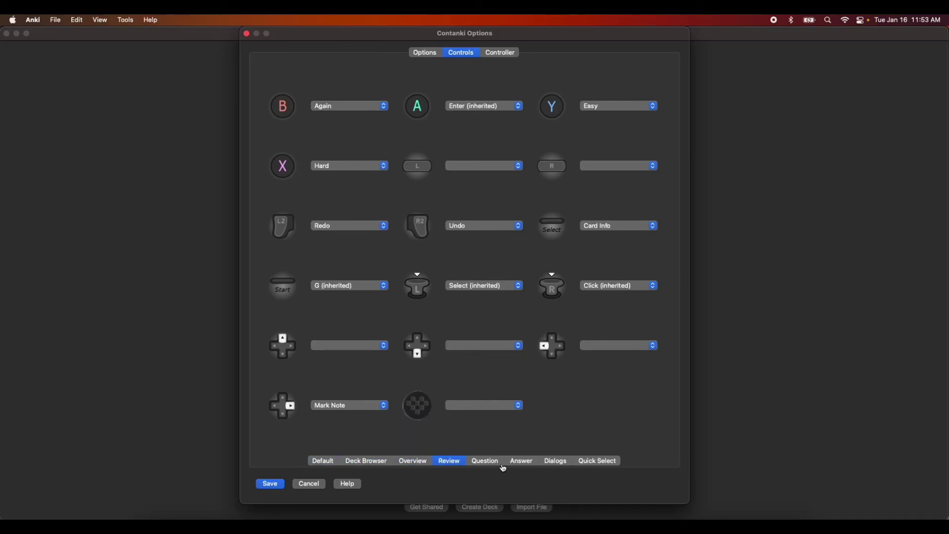
{"action": "left_click", "coordinate": [614, 227]}
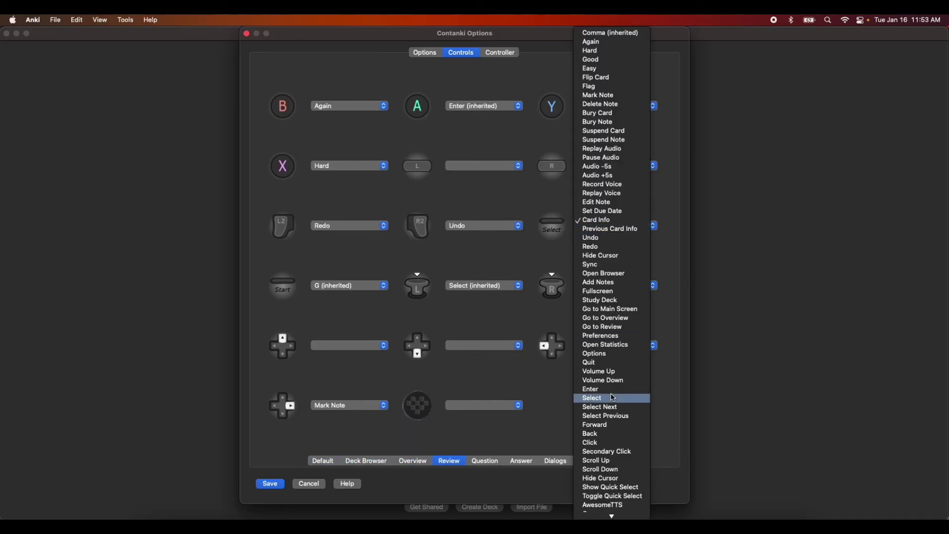
{"action": "scroll", "coordinate": [608, 452], "scroll_direction": "down", "scroll_amount": 1}
{"action": "left_click", "coordinate": [596, 514]}
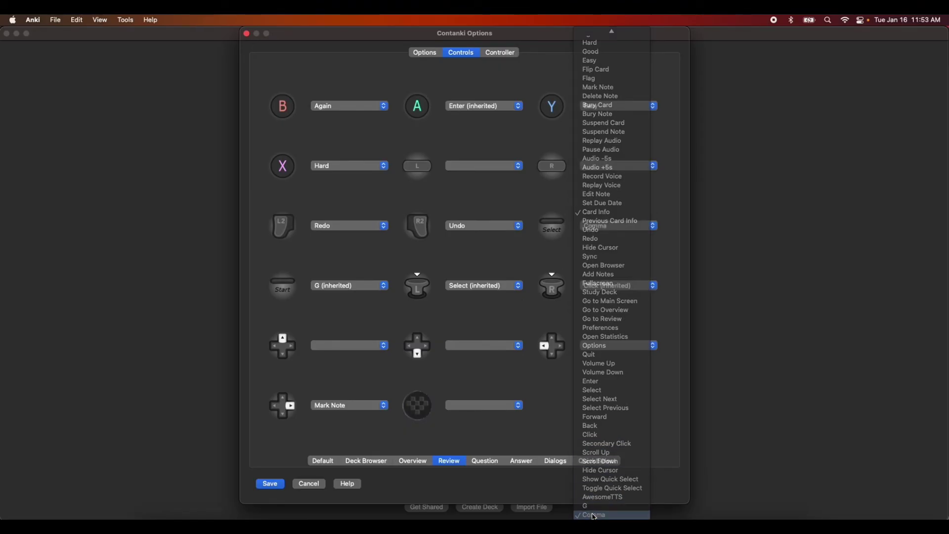
Step: Check the Question, Answer, Dialogs and Quick Select screens, ending on Dialogs
{"action": "left_click", "coordinate": [483, 464]}
{"action": "left_click", "coordinate": [522, 462]}
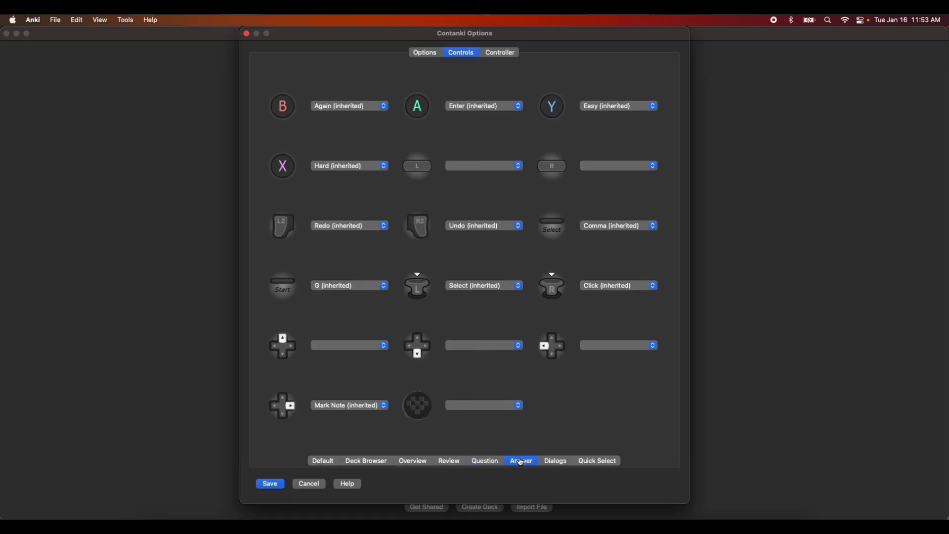
{"action": "left_click", "coordinate": [555, 462]}
{"action": "left_click", "coordinate": [594, 464]}
{"action": "left_click", "coordinate": [558, 464]}
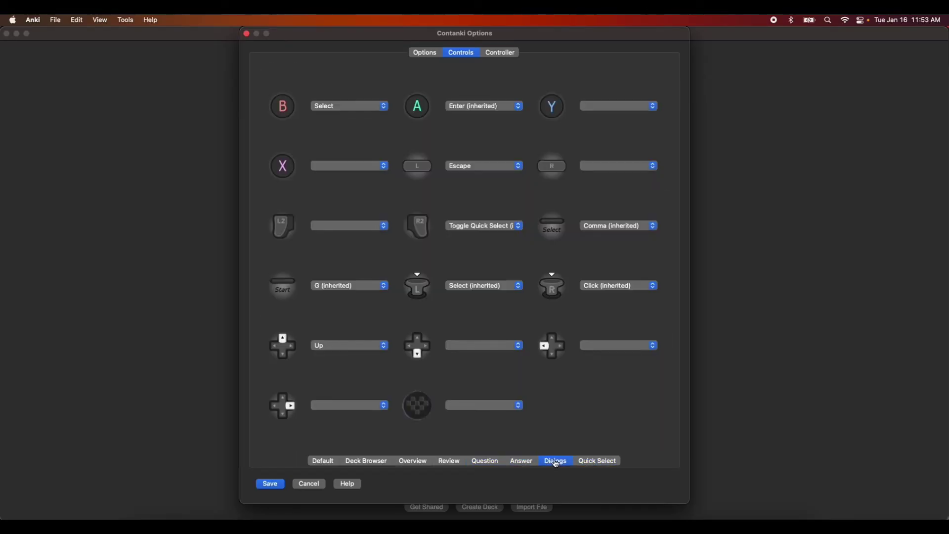